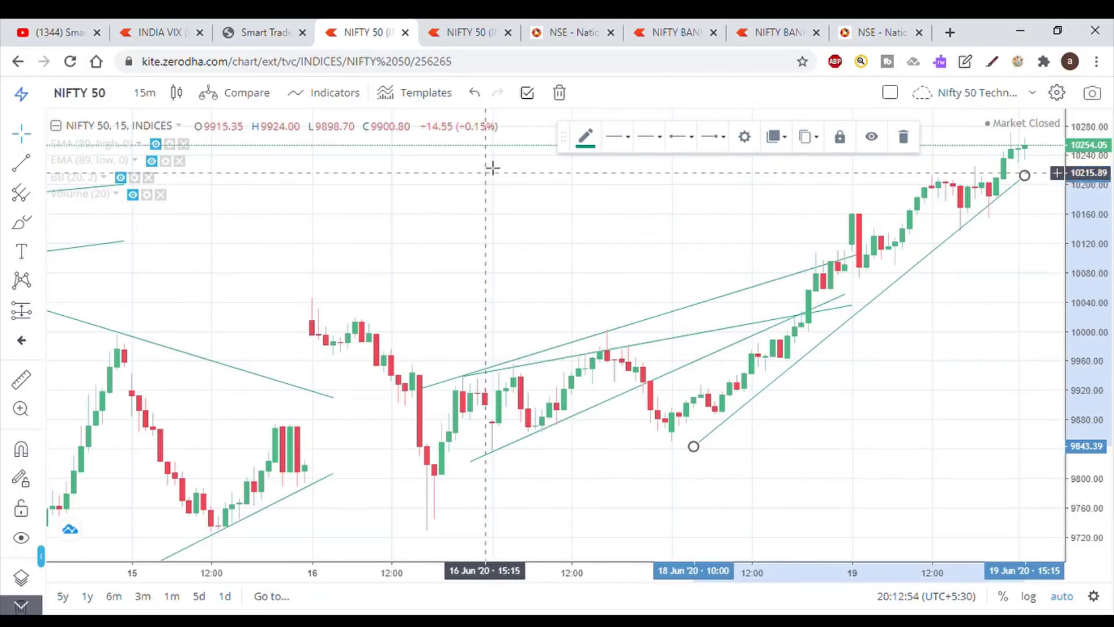
Check the daily NIFTY 50 chart, and stretch both ends of the 15-minute chart's rising trendline to 18 Jun 09:30 and 20 Jun.
click(462, 32)
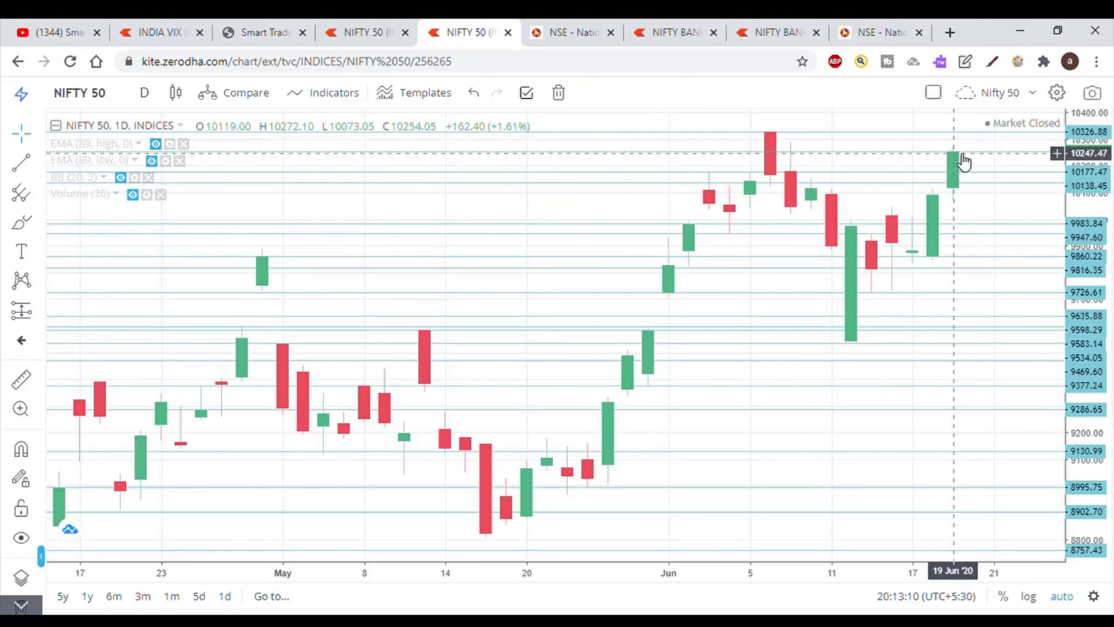
key(ctrl+shift+Tab)
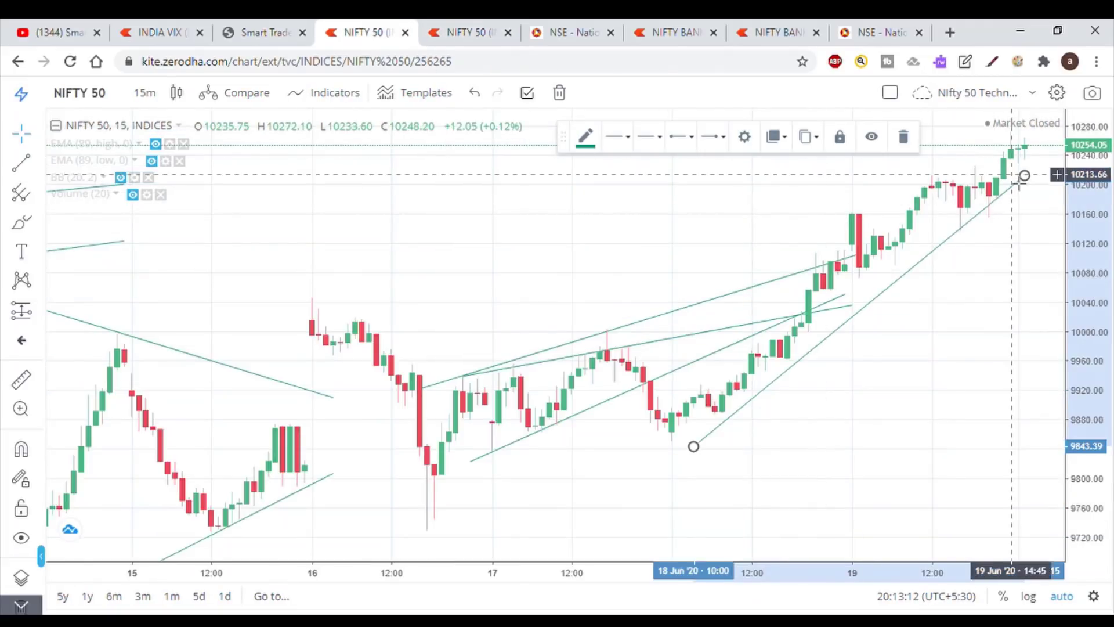
drag(1025, 175, 1057, 150)
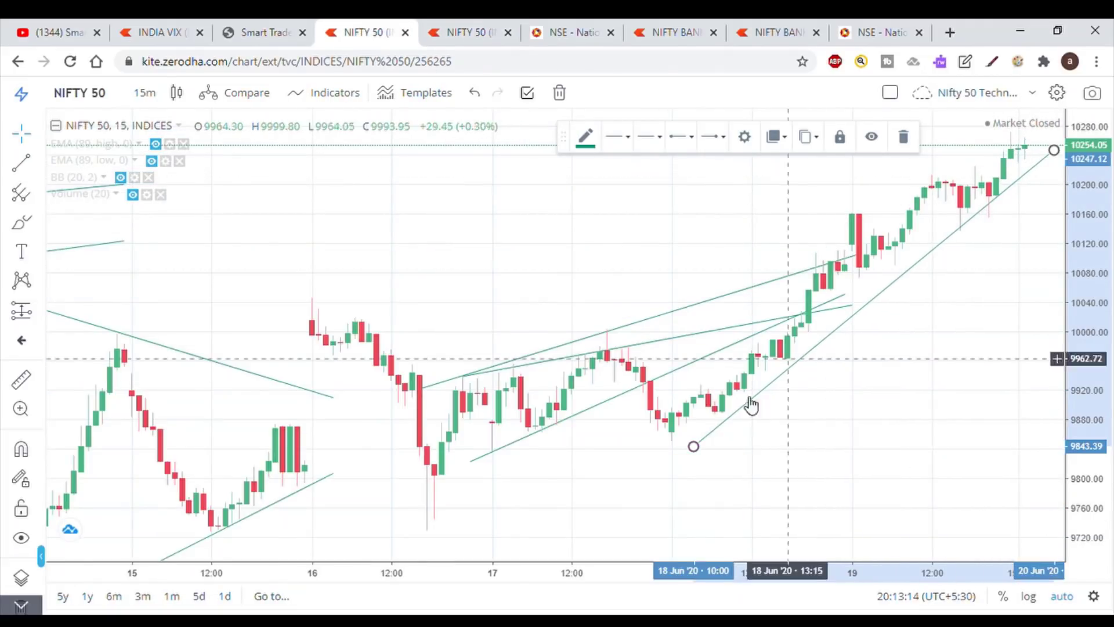
drag(699, 455, 679, 447)
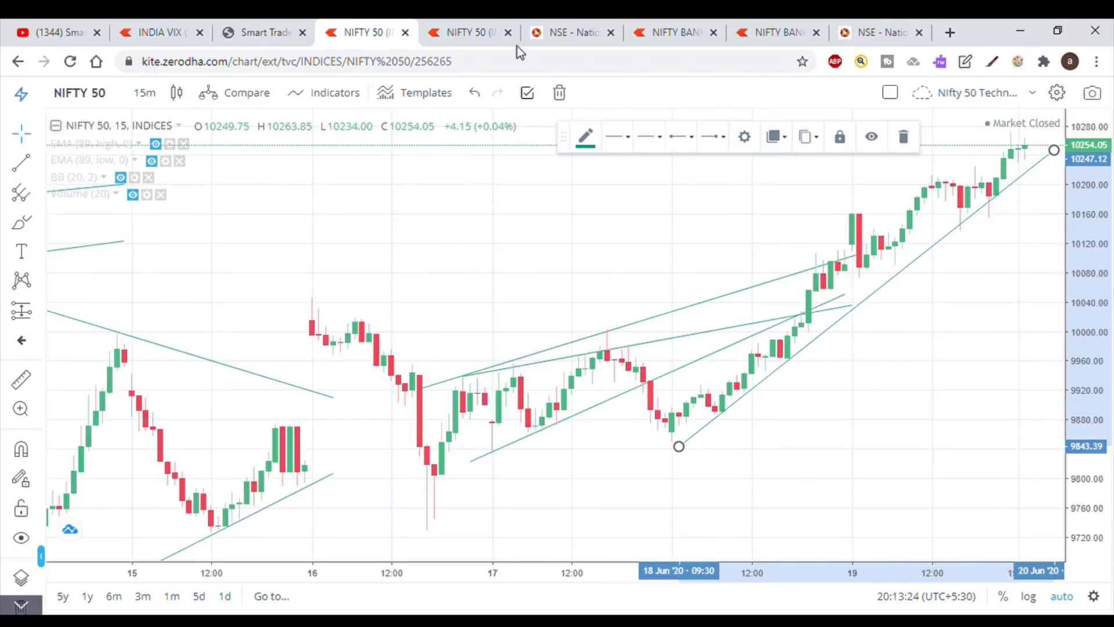
Look over the daily NIFTY 50 chart, and circle the underlying index value in red on the NIFTY option chain page.
click(464, 32)
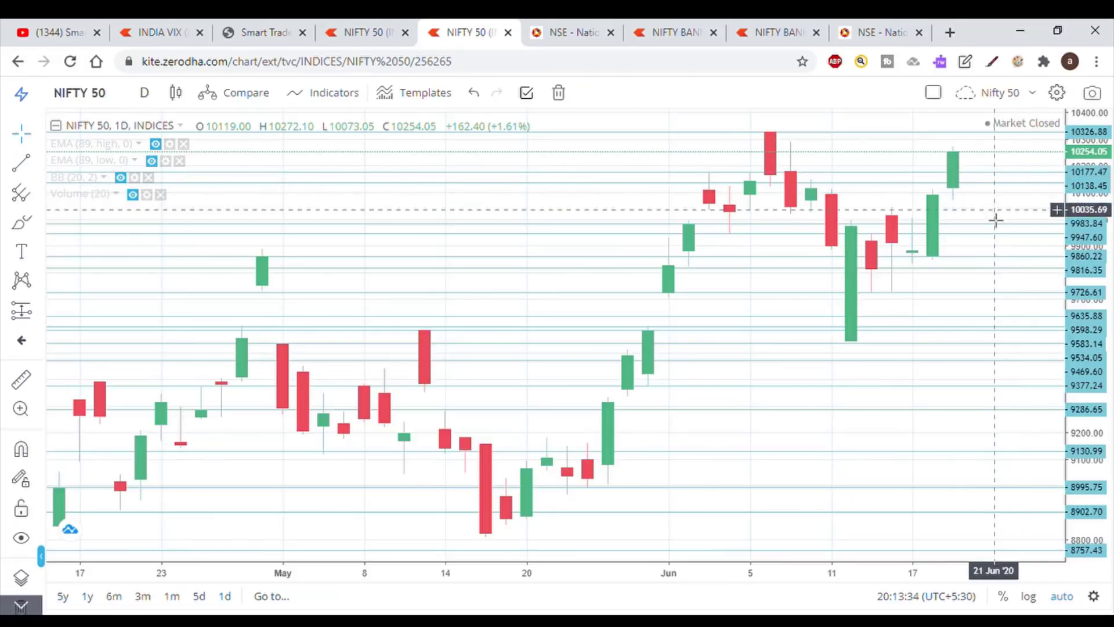
click(574, 33)
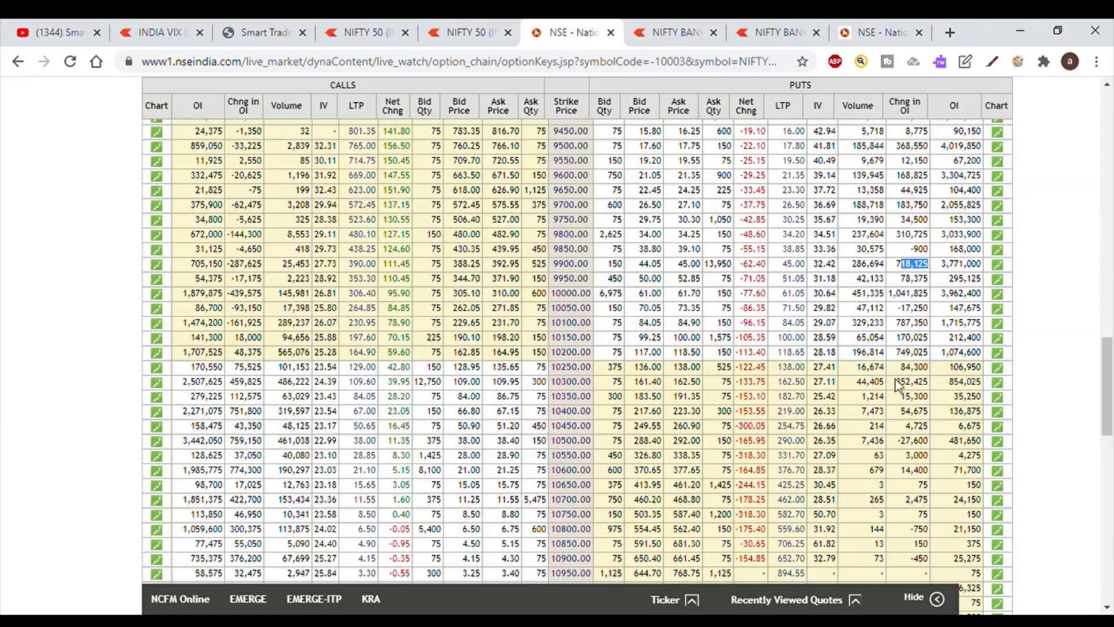
drag(1108, 386, 1109, 150)
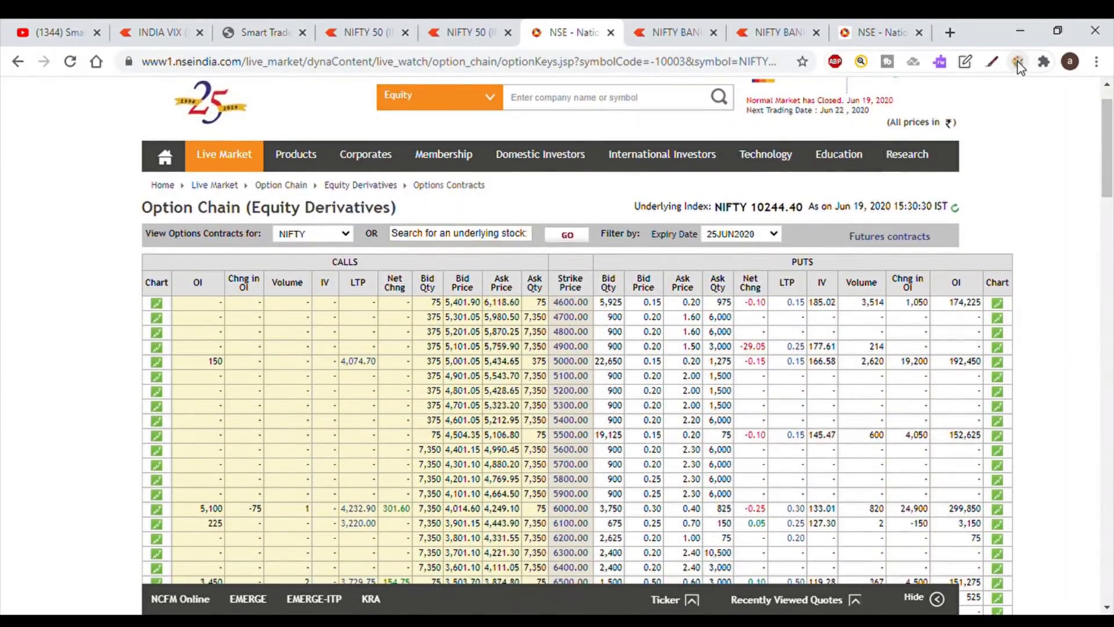
click(992, 61)
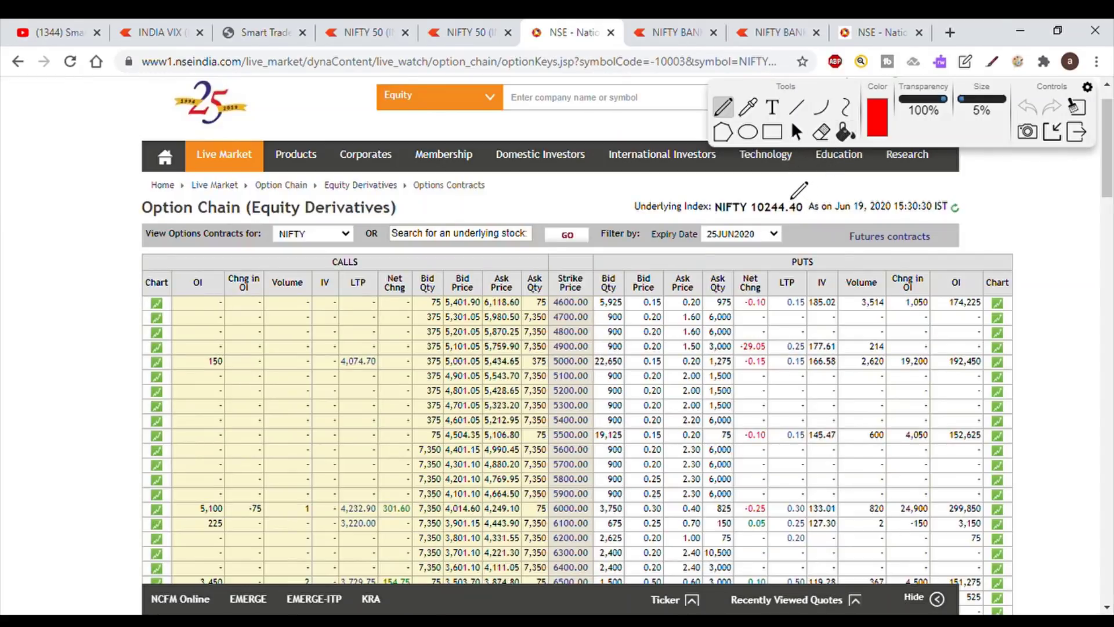
mouse_move(790, 193)
mouse_down()
mouse_move(750, 213)
mouse_move(789, 220)
mouse_move(804, 203)
mouse_move(783, 192)
mouse_up()
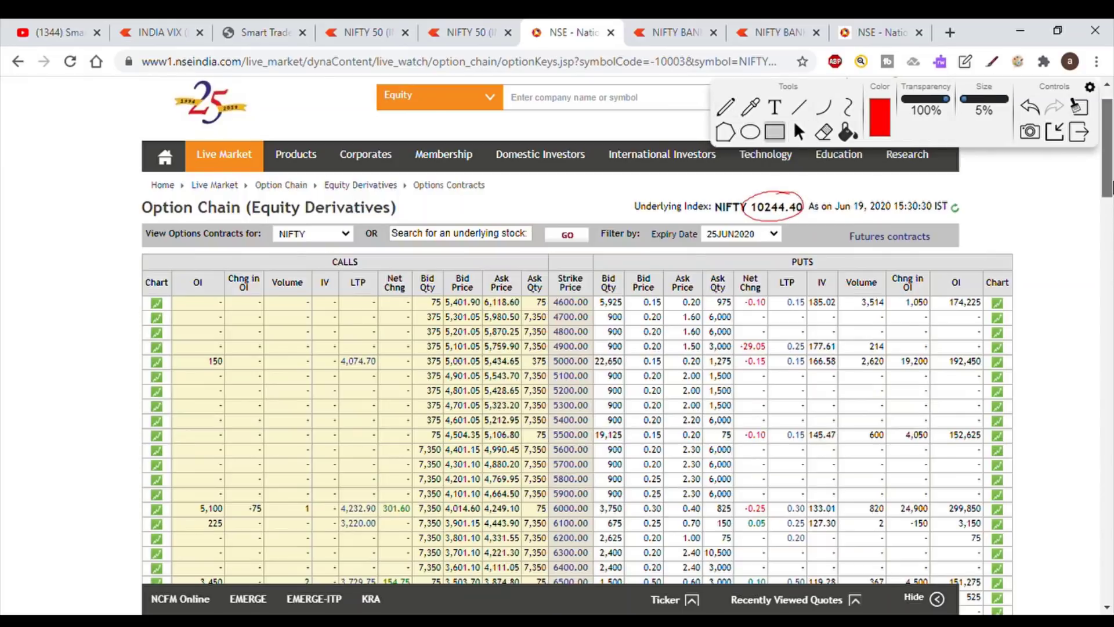
Clear all old annotations from the option chain and frame the 10200 strike row with a red rectangle.
scroll(794, 120, down, 12)
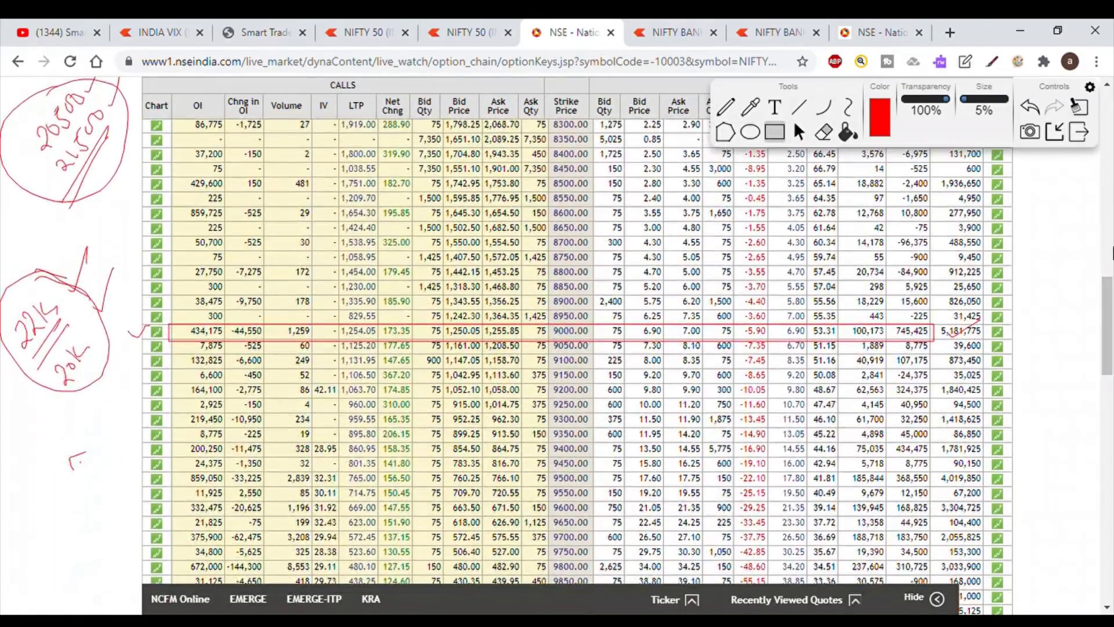
click(1080, 109)
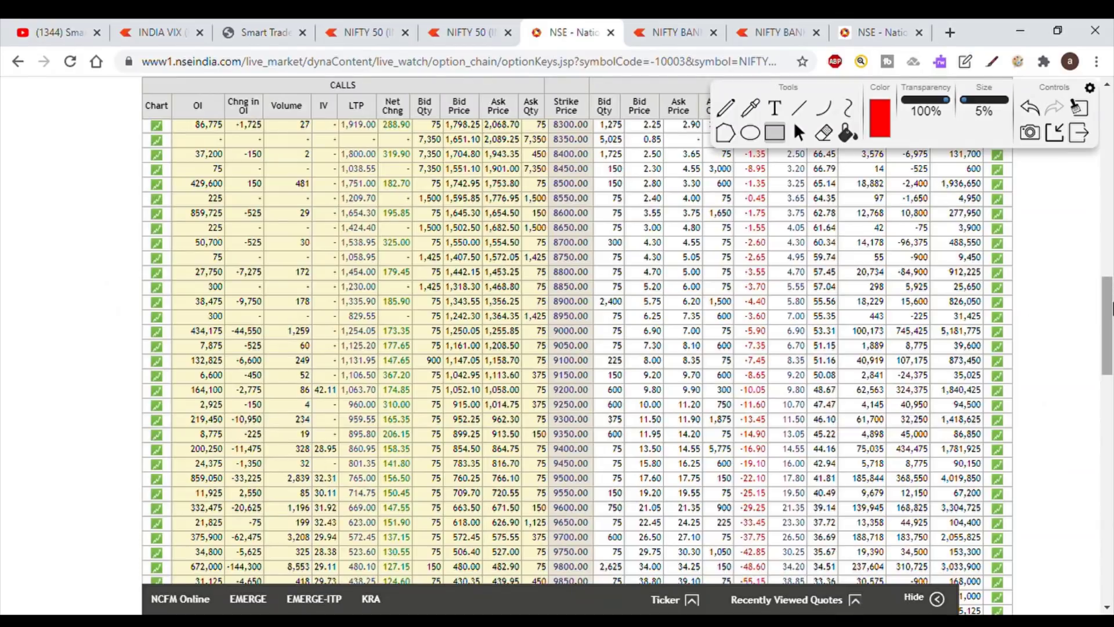
scroll(436, 449, down, 7)
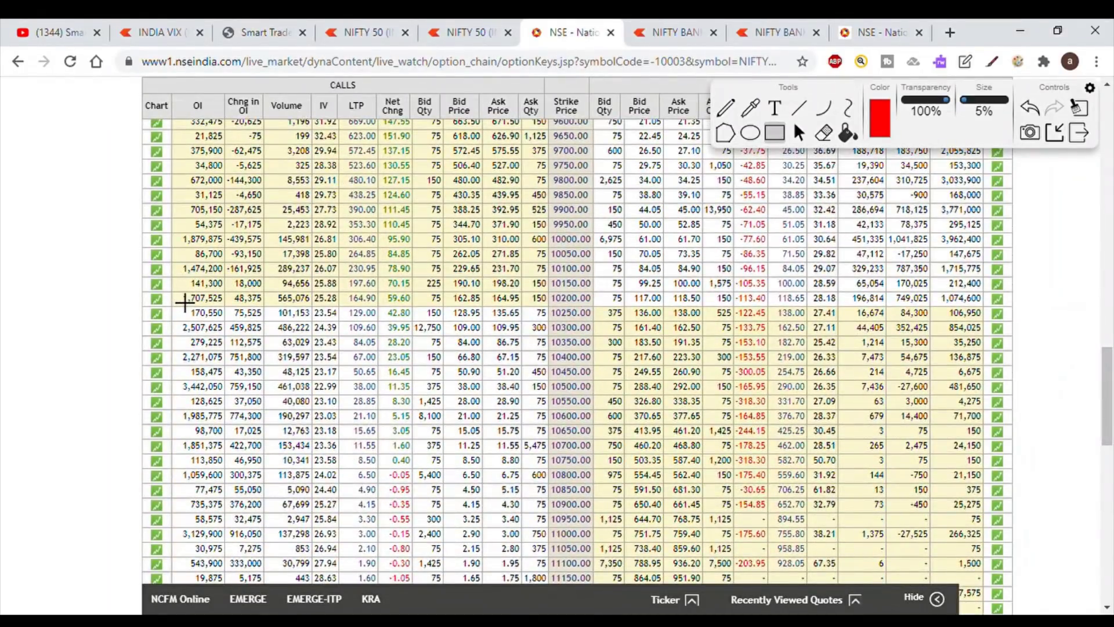
mouse_move(186, 304)
mouse_down()
mouse_move(487, 346)
mouse_move(1004, 343)
mouse_move(1001, 323)
mouse_up()
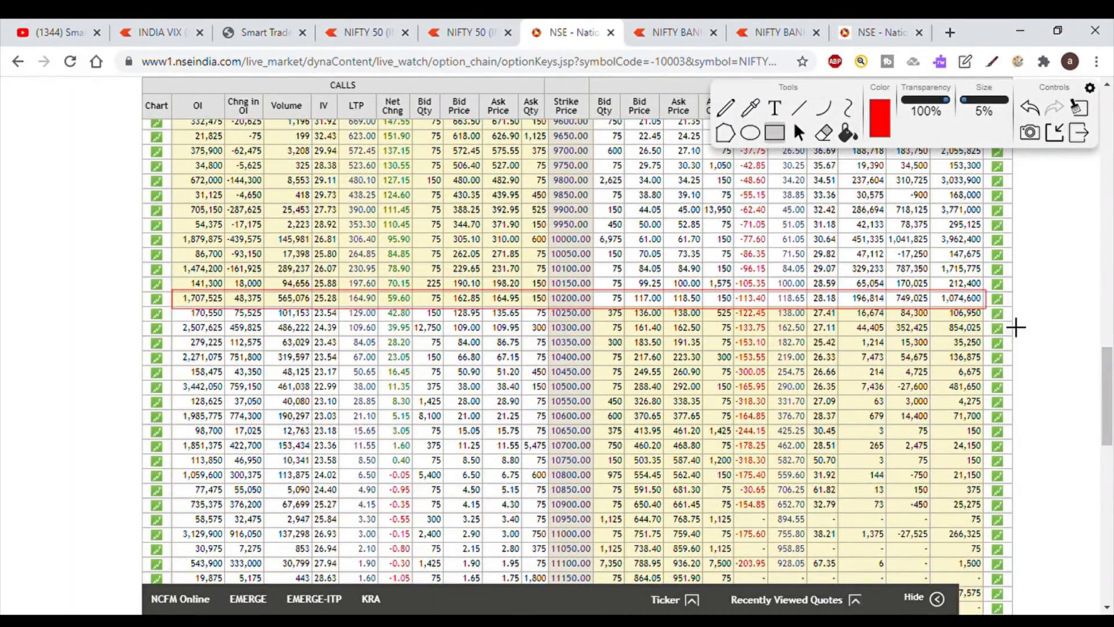
Pencil in a circle on the 10000 call change in OI and ticks at that row and the 9800, 9900 and 10100 call changes.
click(736, 115)
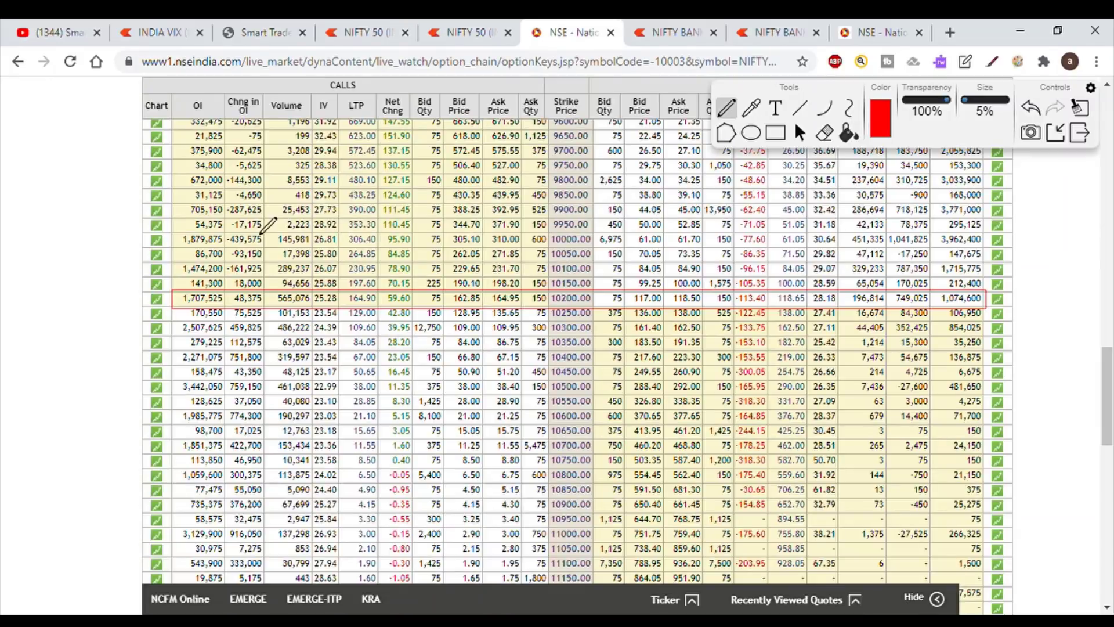
mouse_move(262, 230)
mouse_down()
mouse_move(246, 228)
mouse_move(232, 248)
mouse_move(266, 251)
mouse_move(265, 231)
mouse_up()
drag(128, 238, 147, 239)
mouse_move(261, 184)
mouse_down()
mouse_move(275, 178)
mouse_move(277, 204)
mouse_up()
drag(263, 271, 277, 260)
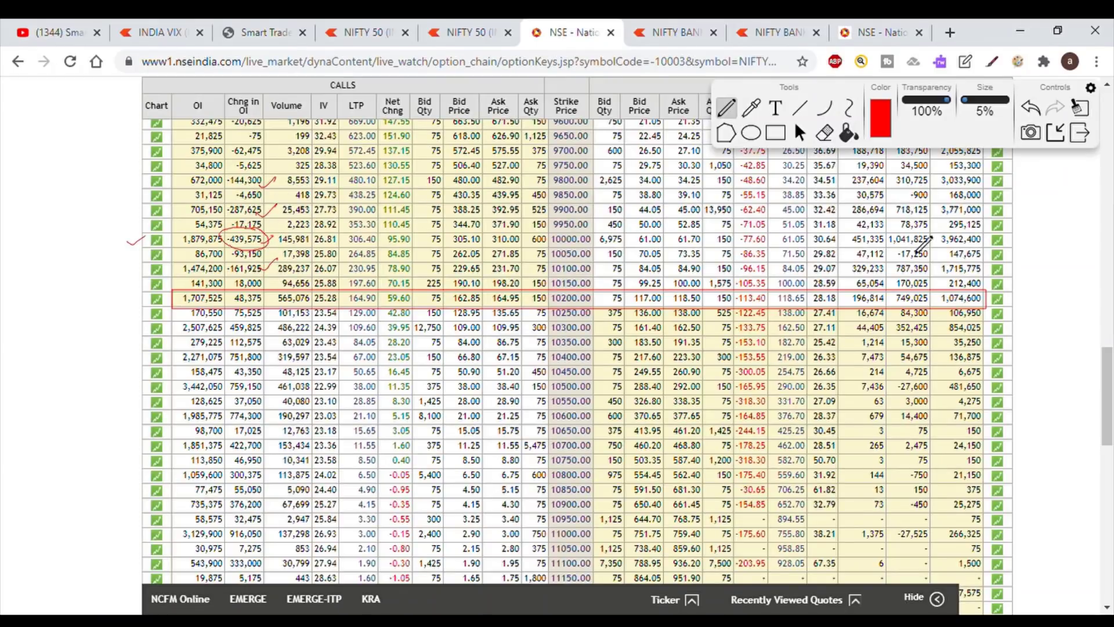
Mark the put side of the 10000 and 9900 rows with ticks and circled open-interest figures, and note an underlined "10K" in the margin.
mouse_move(897, 227)
mouse_down()
mouse_move(931, 243)
mouse_move(905, 232)
mouse_up()
drag(1010, 244, 1039, 236)
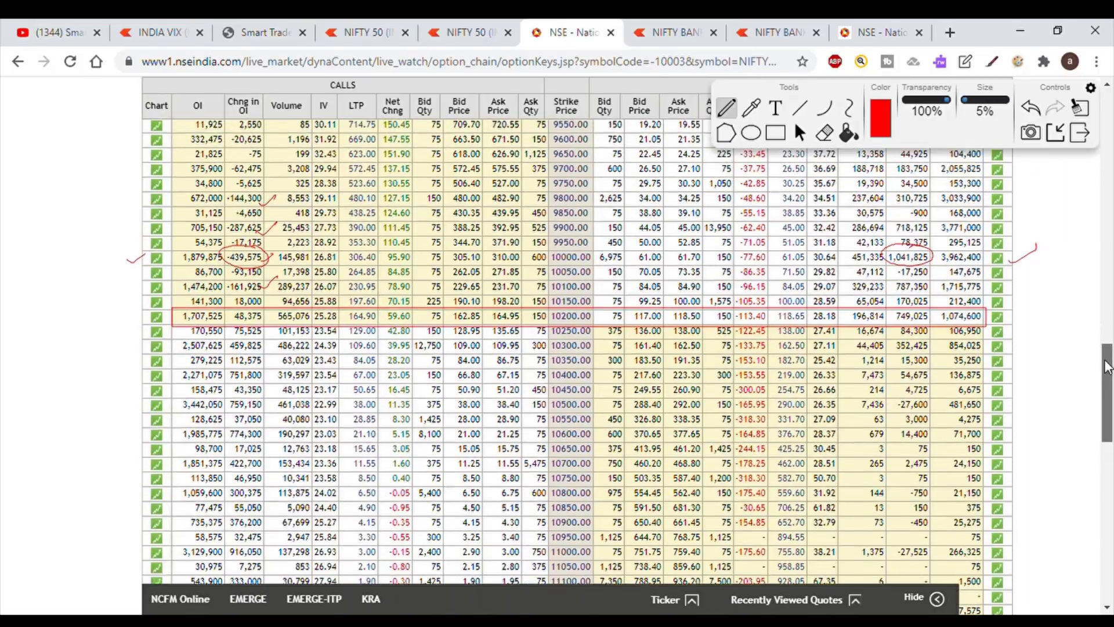
mouse_move(1107, 372)
mouse_down()
mouse_move(1109, 318)
mouse_move(1111, 399)
mouse_up()
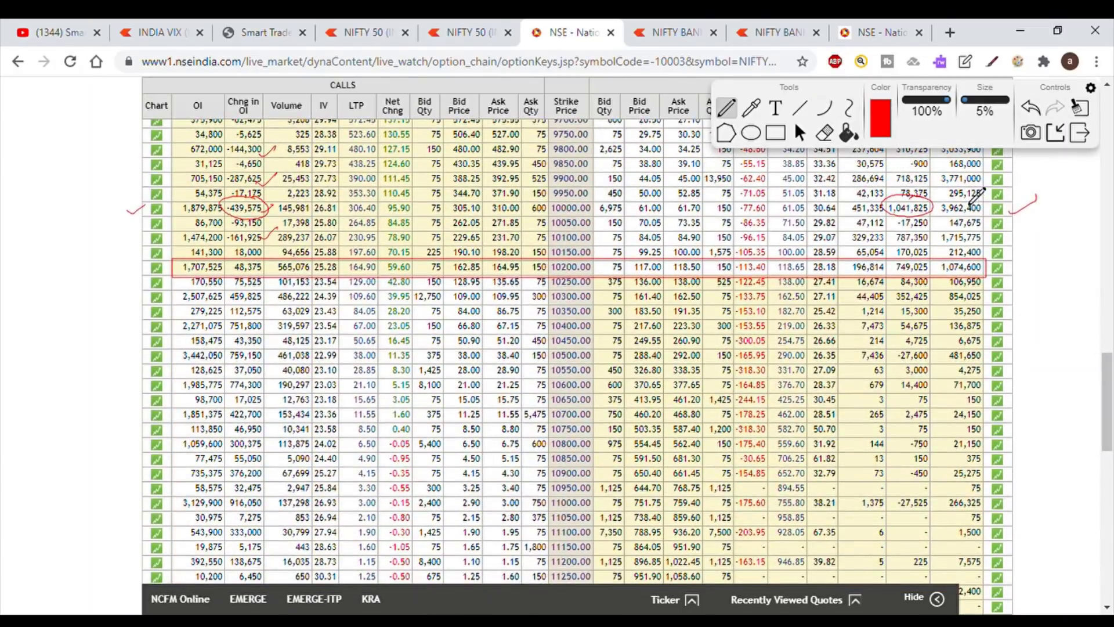
mouse_move(970, 204)
mouse_down()
mouse_move(931, 211)
mouse_move(989, 212)
mouse_move(951, 200)
mouse_up()
mouse_move(24, 148)
mouse_down()
mouse_move(37, 161)
mouse_move(69, 126)
mouse_move(42, 174)
mouse_up()
drag(81, 138, 44, 182)
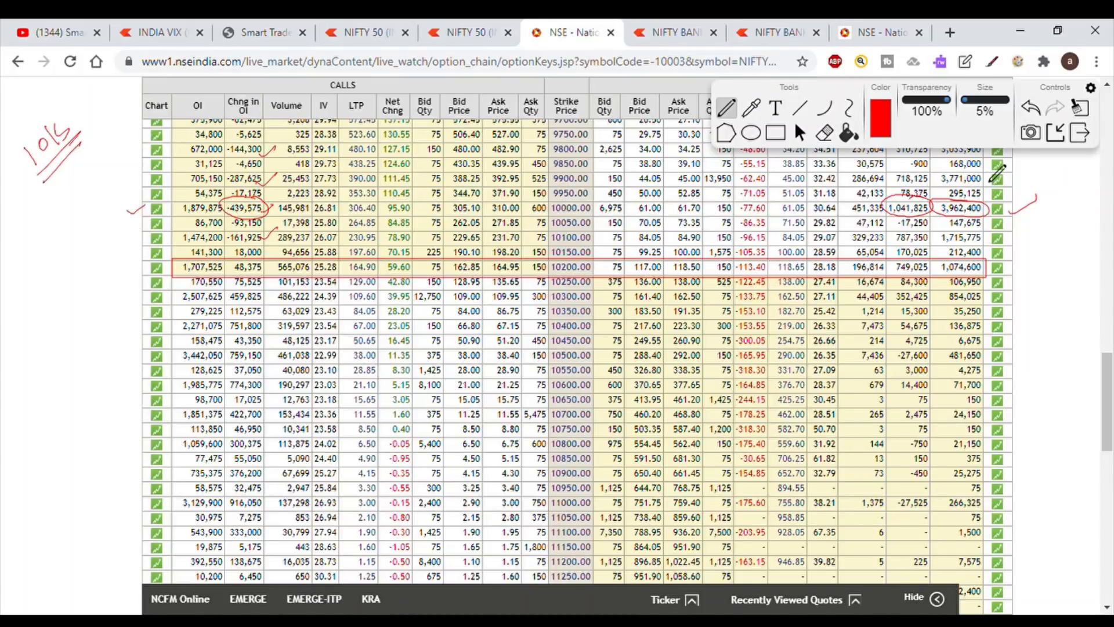
drag(990, 183, 1021, 177)
mouse_move(905, 168)
mouse_down()
mouse_move(939, 174)
mouse_move(929, 173)
mouse_up()
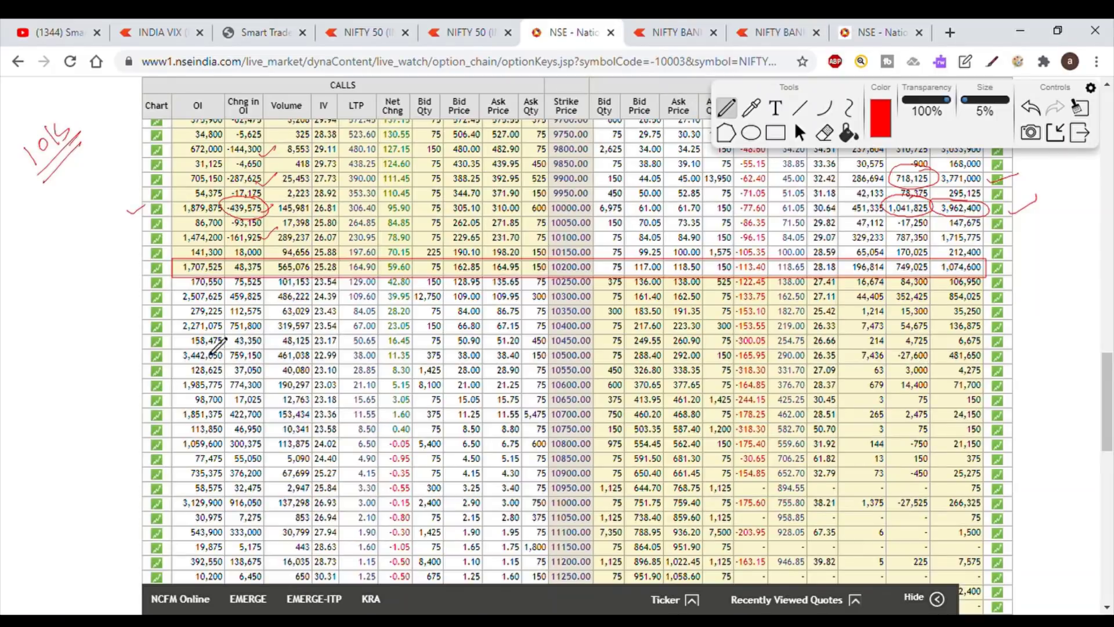
On the call side, circle the 10500 OI and the 11000 change in OI, and tick the 10300, 10400 and 11000 rows.
mouse_move(212, 354)
mouse_down()
mouse_move(183, 364)
mouse_move(229, 364)
mouse_up()
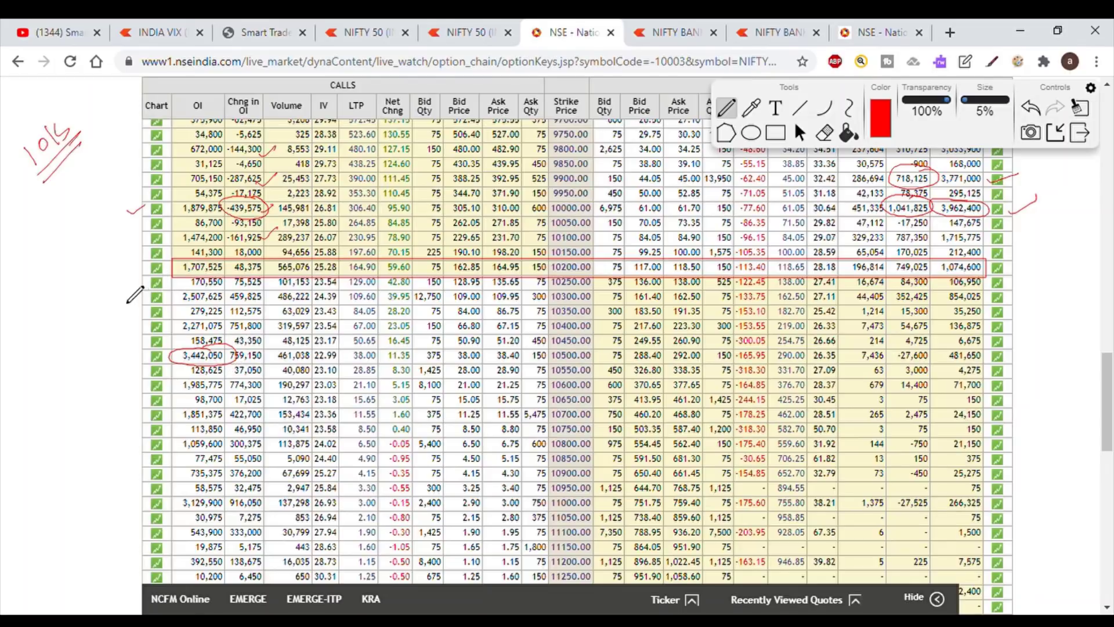
drag(125, 299, 149, 290)
drag(133, 331, 150, 320)
drag(135, 507, 153, 499)
mouse_move(261, 496)
mouse_down()
mouse_move(232, 509)
mouse_move(266, 505)
mouse_move(247, 498)
mouse_up()
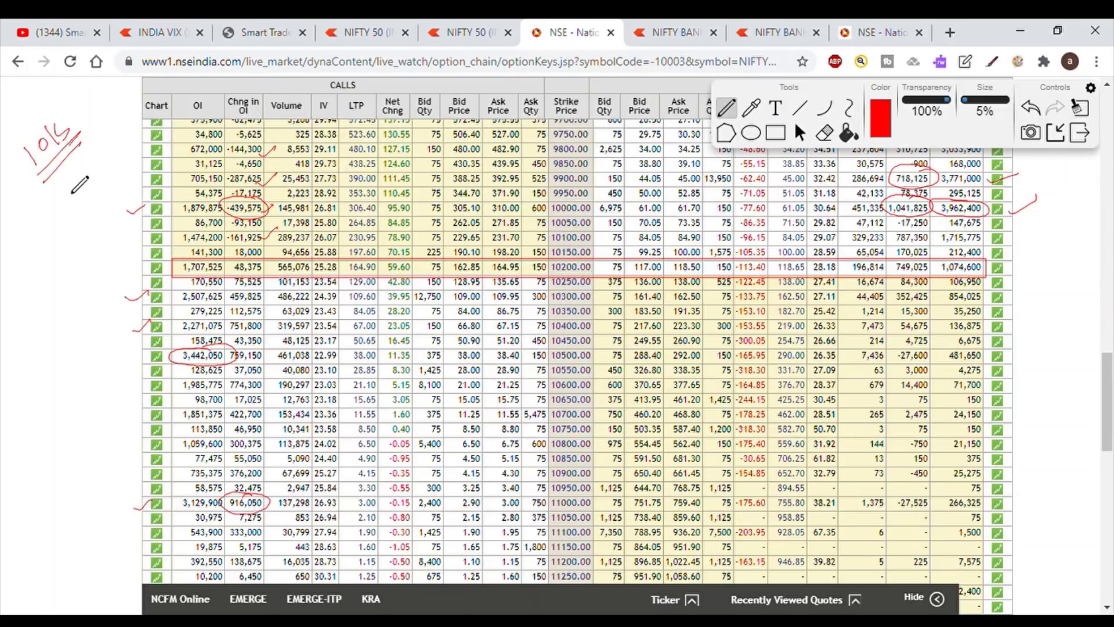
Write "11K", "10300" and "10500" in the margin, underline 11K and 10500, and add another tick to the 10300 row.
drag(70, 182, 82, 195)
drag(98, 168, 81, 224)
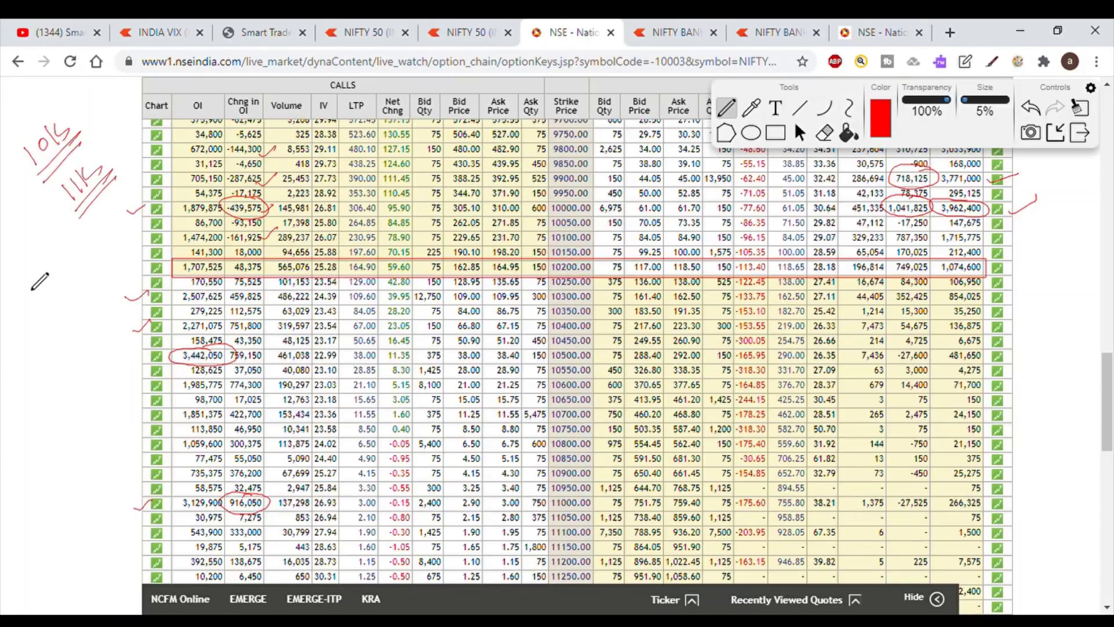
drag(29, 291, 72, 263)
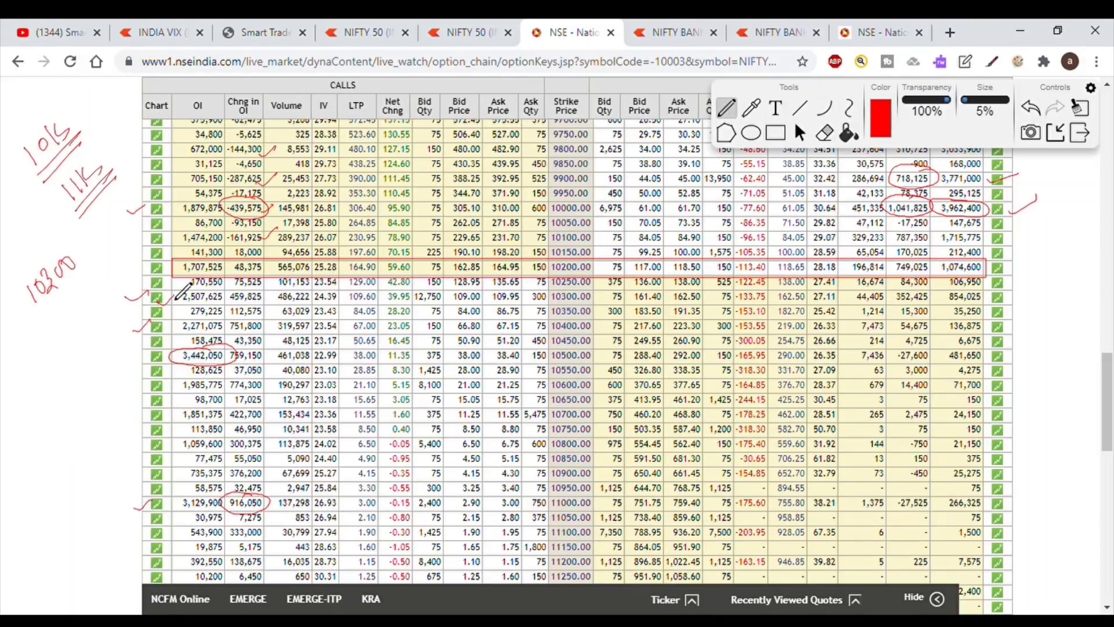
drag(161, 298, 173, 294)
mouse_move(54, 346)
mouse_down()
mouse_move(62, 326)
mouse_move(69, 338)
mouse_move(87, 326)
mouse_move(103, 298)
mouse_up()
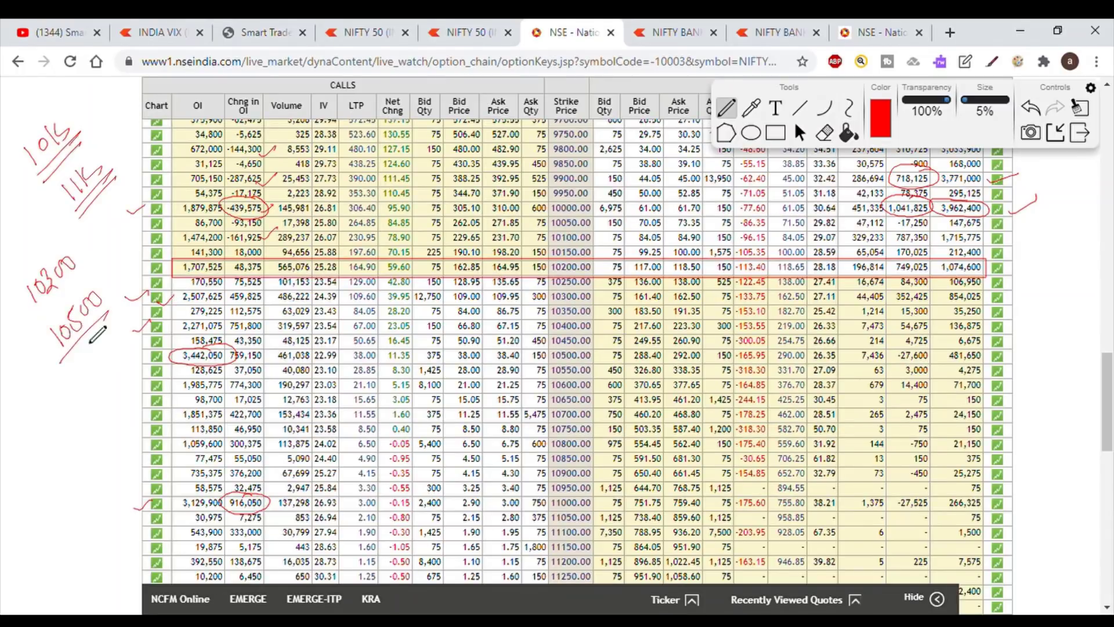
drag(63, 367, 107, 316)
drag(68, 369, 116, 325)
Jot the 10K, 103- and 105- levels inside a circle in the margin, and circle the call and put LTPs of the 10250 row.
mouse_move(36, 444)
mouse_down()
mouse_move(69, 406)
mouse_move(58, 458)
mouse_move(81, 435)
mouse_move(93, 444)
mouse_move(87, 481)
mouse_move(108, 442)
mouse_up()
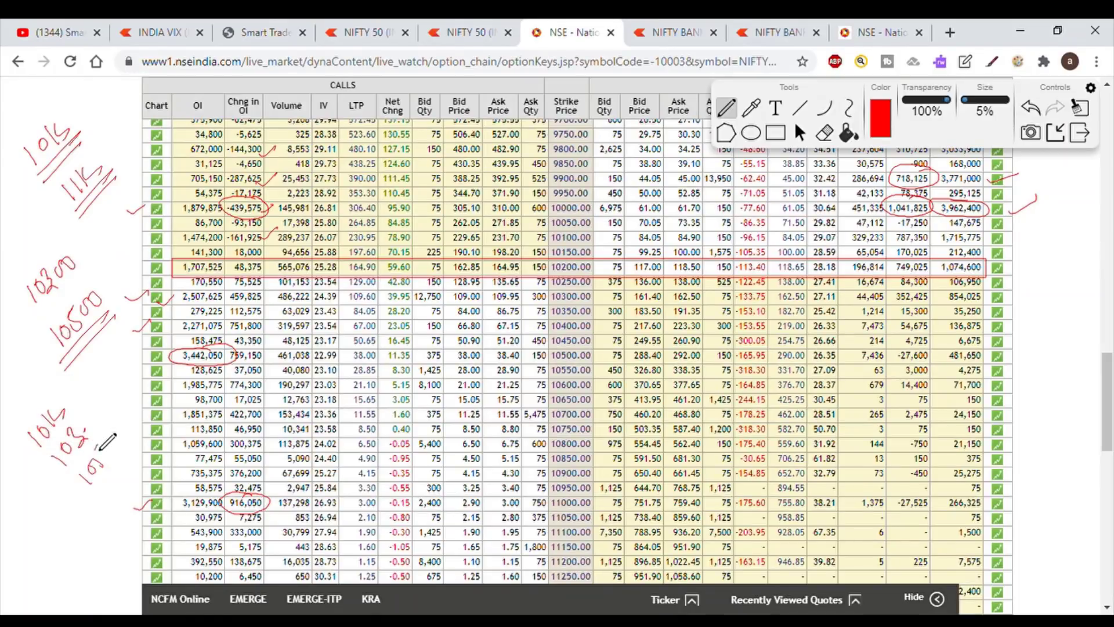
mouse_move(76, 401)
mouse_down()
mouse_move(26, 427)
mouse_move(61, 393)
mouse_move(72, 400)
mouse_up()
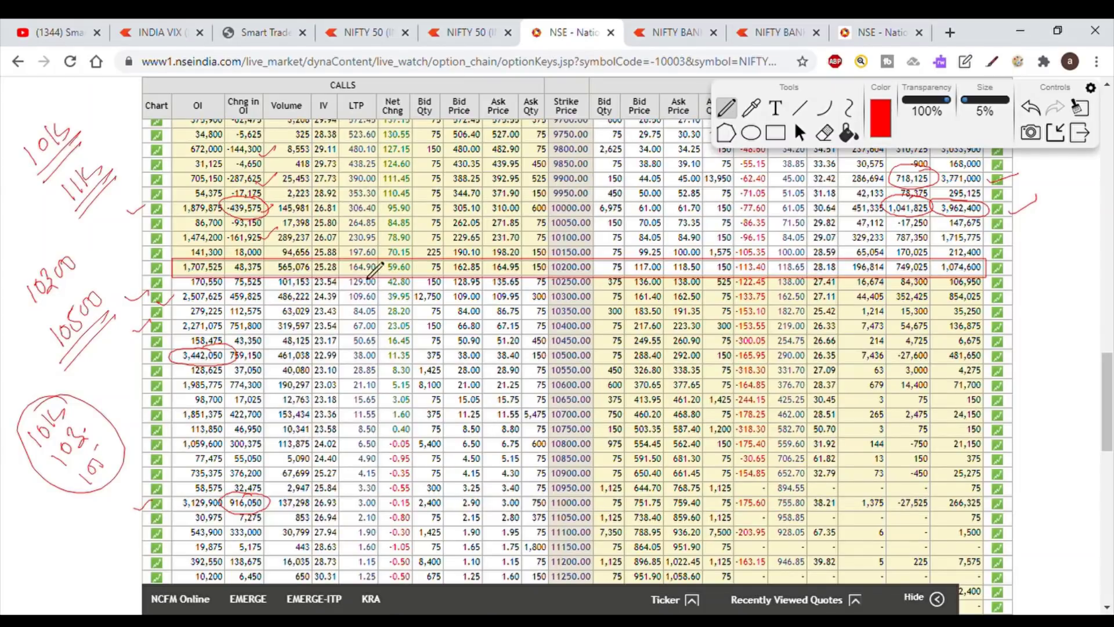
mouse_move(356, 271)
mouse_down()
mouse_move(380, 283)
mouse_move(363, 262)
mouse_up()
mouse_move(800, 271)
mouse_down()
mouse_move(778, 286)
mouse_move(807, 275)
mouse_up()
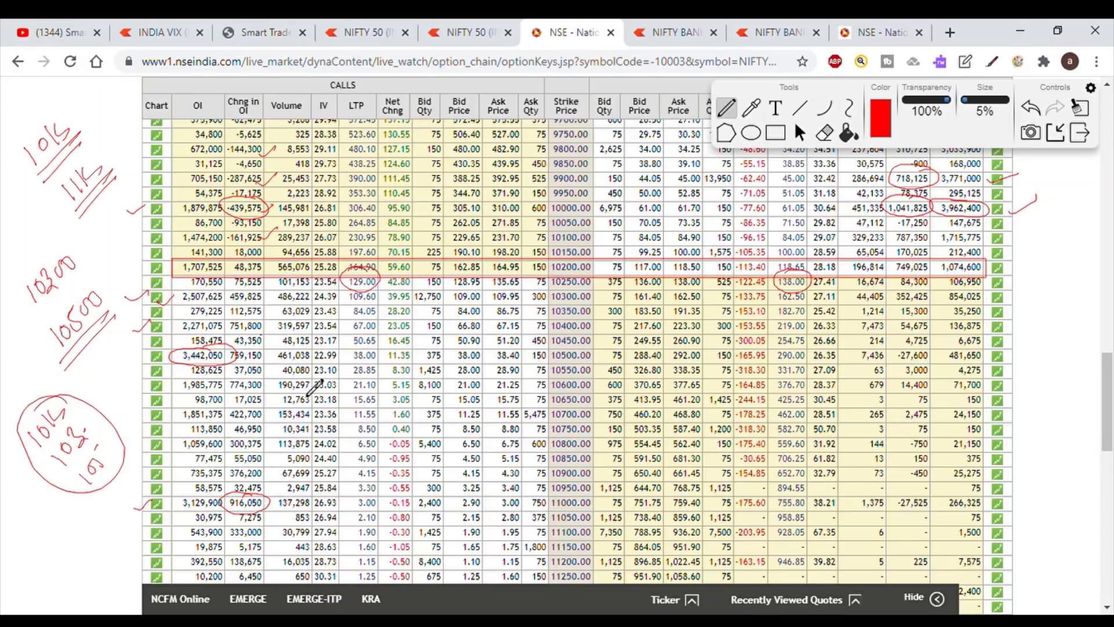
Compare the trendlines and latest candles on the 15-minute Bank Nifty and NIFTY 50 charts.
click(661, 33)
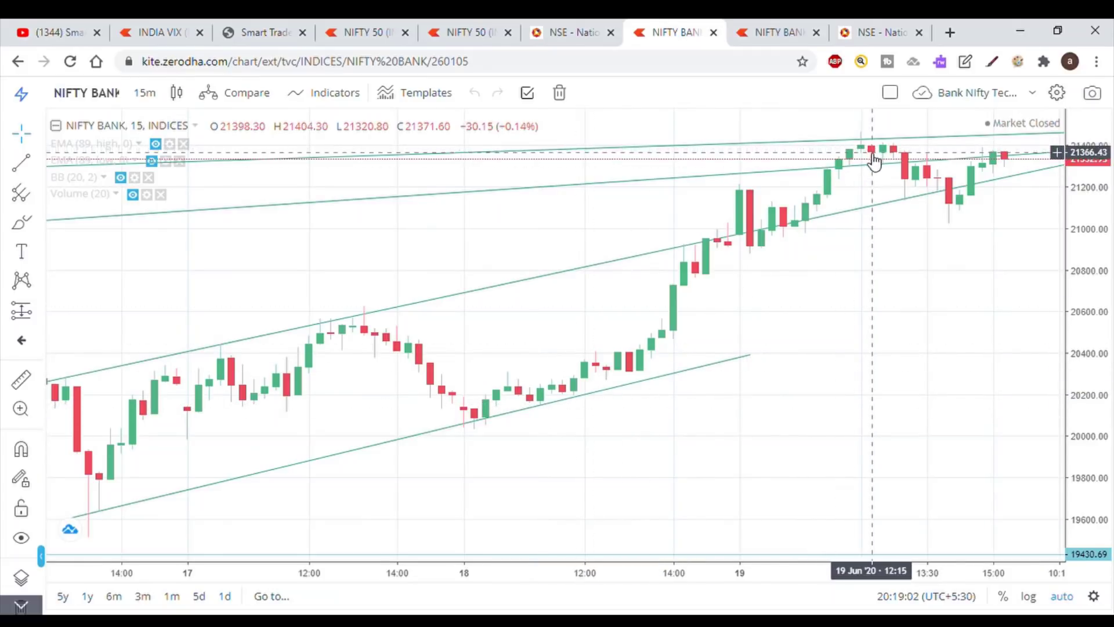
click(364, 36)
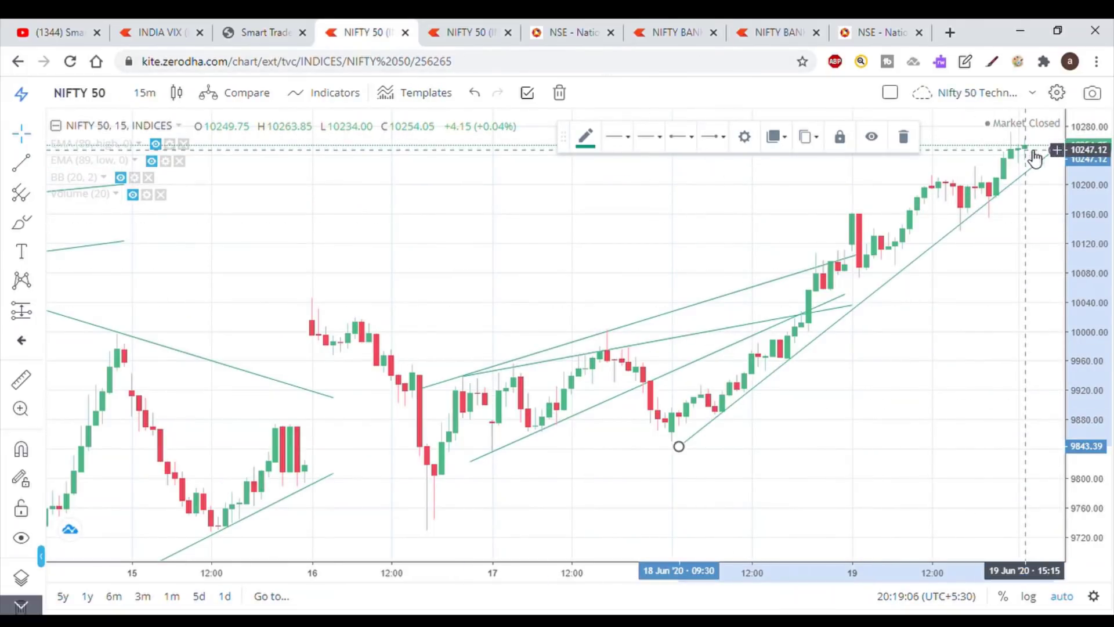
click(684, 39)
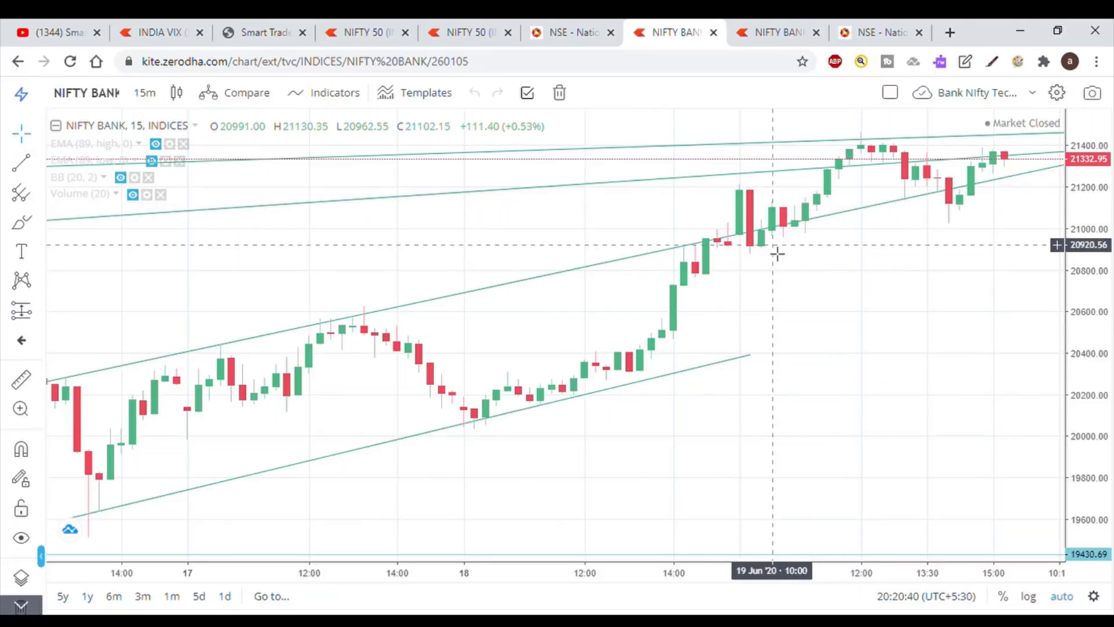
Switch the Bank Nifty chart with horizontal levels to the 1 day interval and enlarge its May–June candles.
click(763, 24)
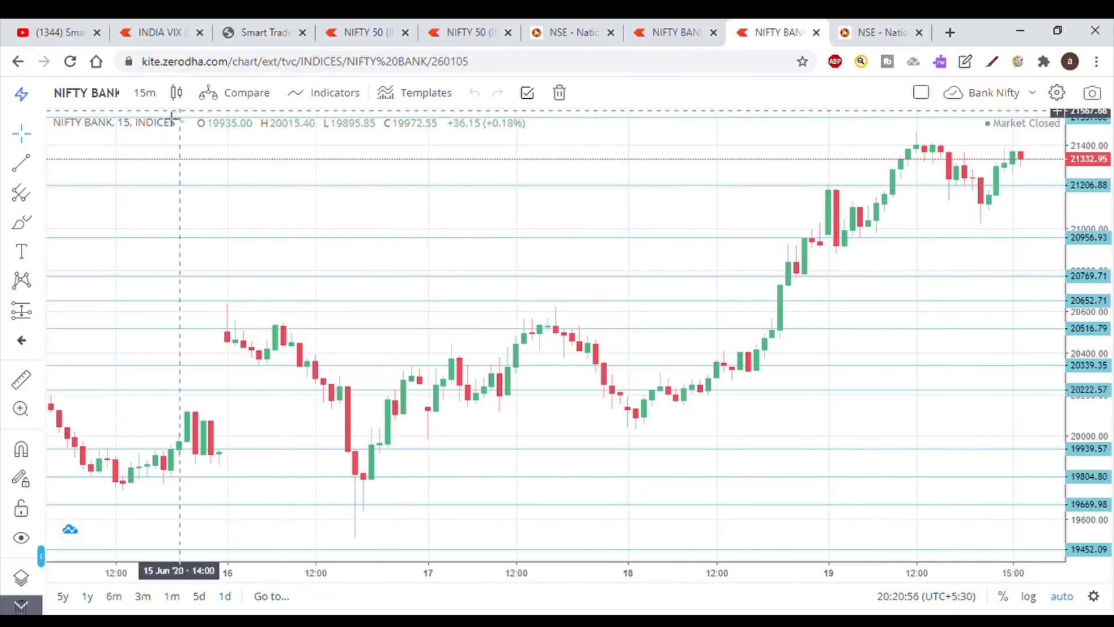
click(145, 93)
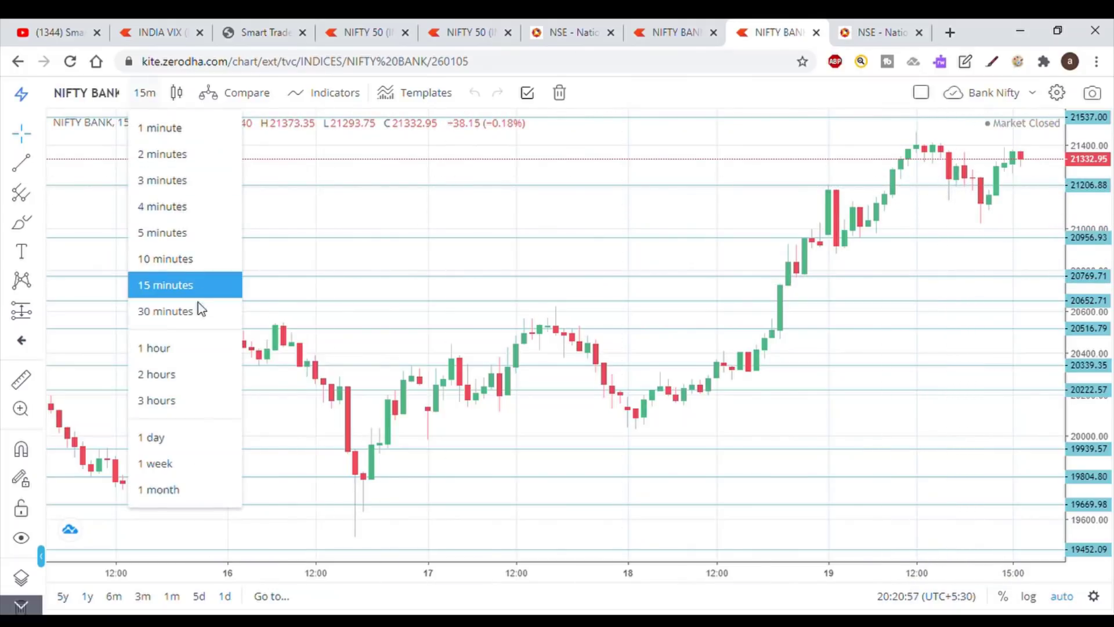
click(213, 440)
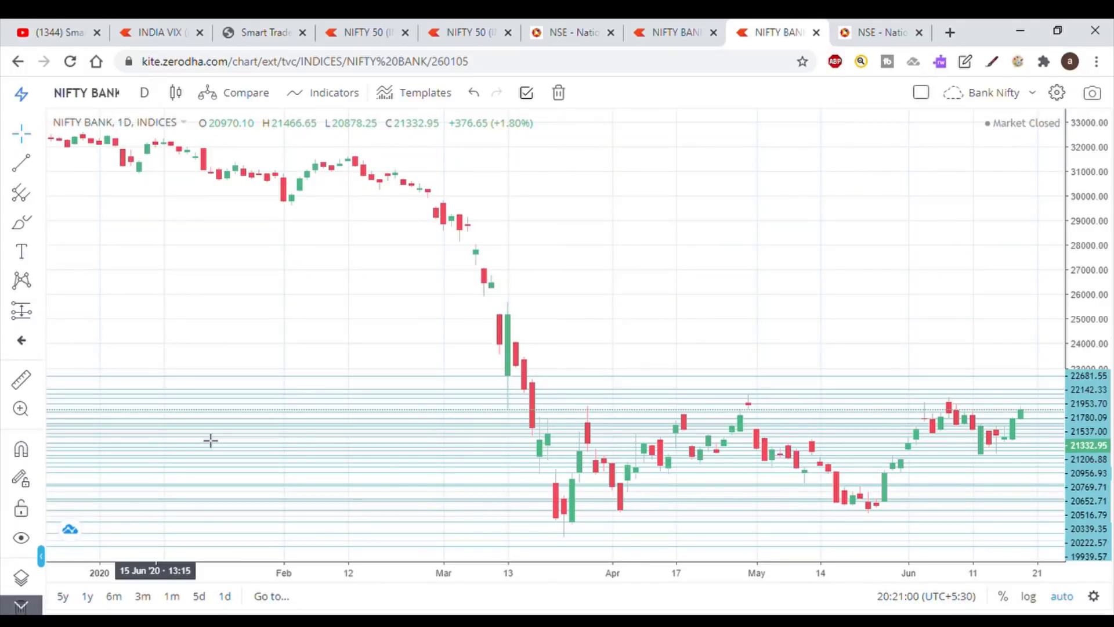
click(558, 544)
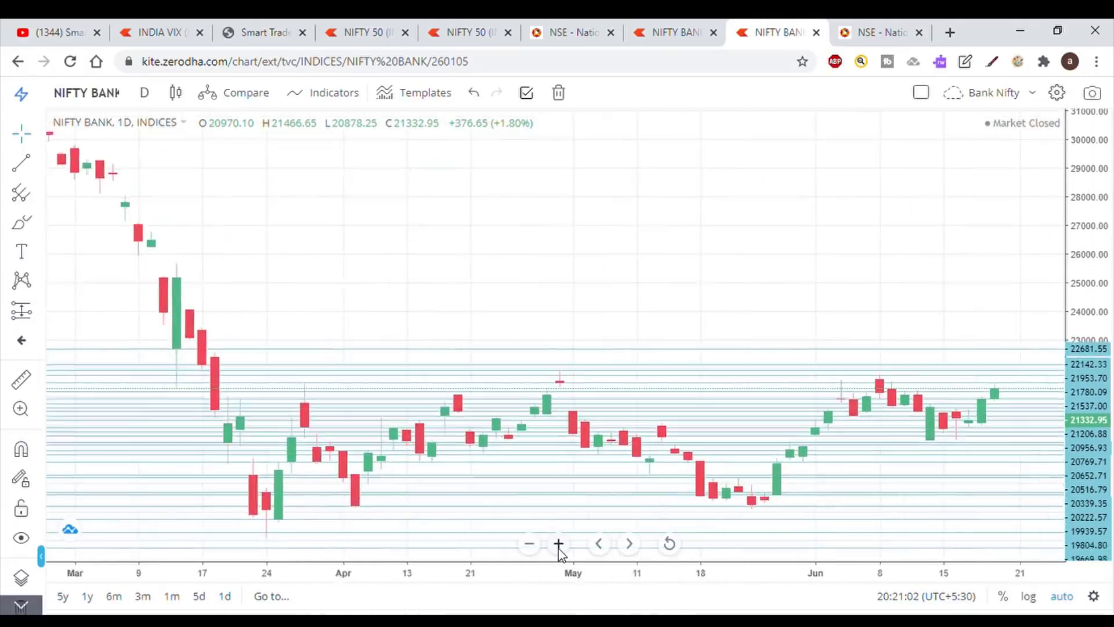
click(558, 544)
click(559, 544)
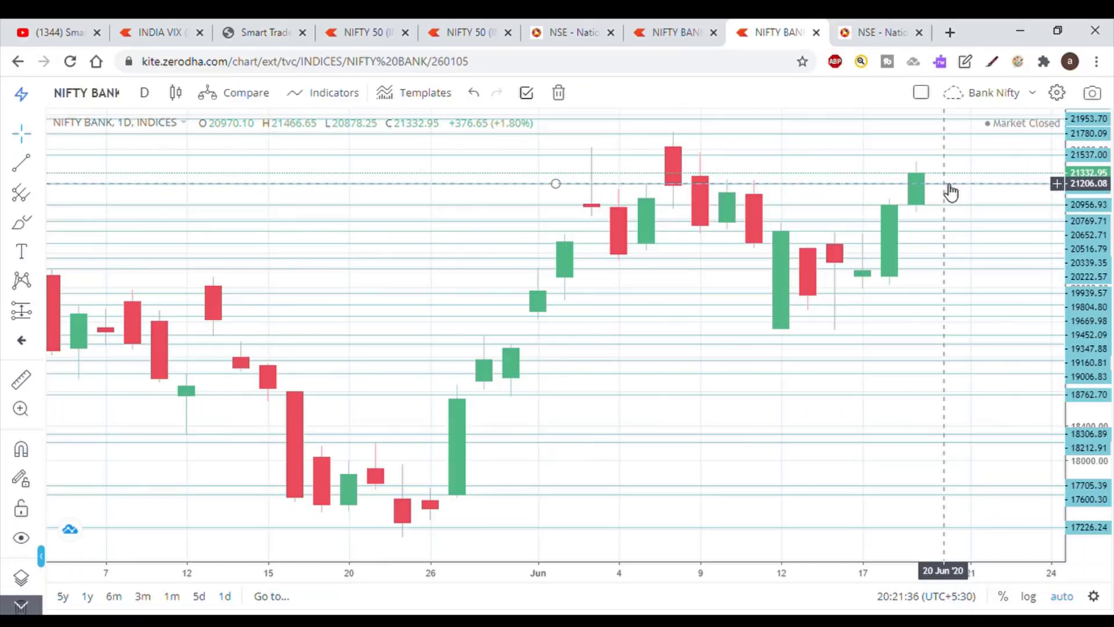
click(952, 155)
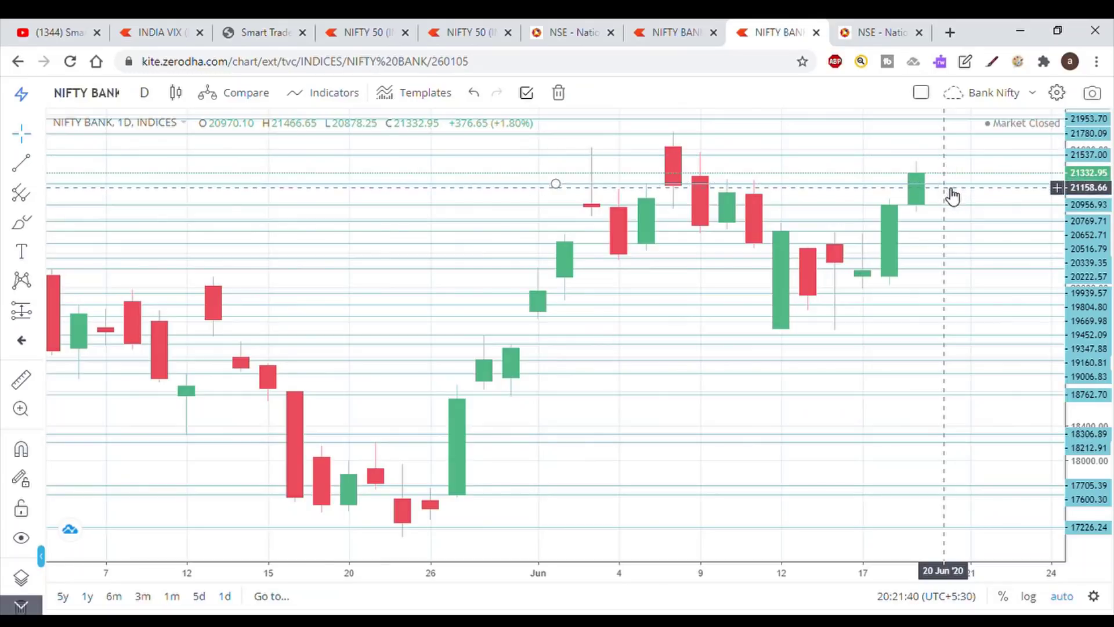
click(951, 186)
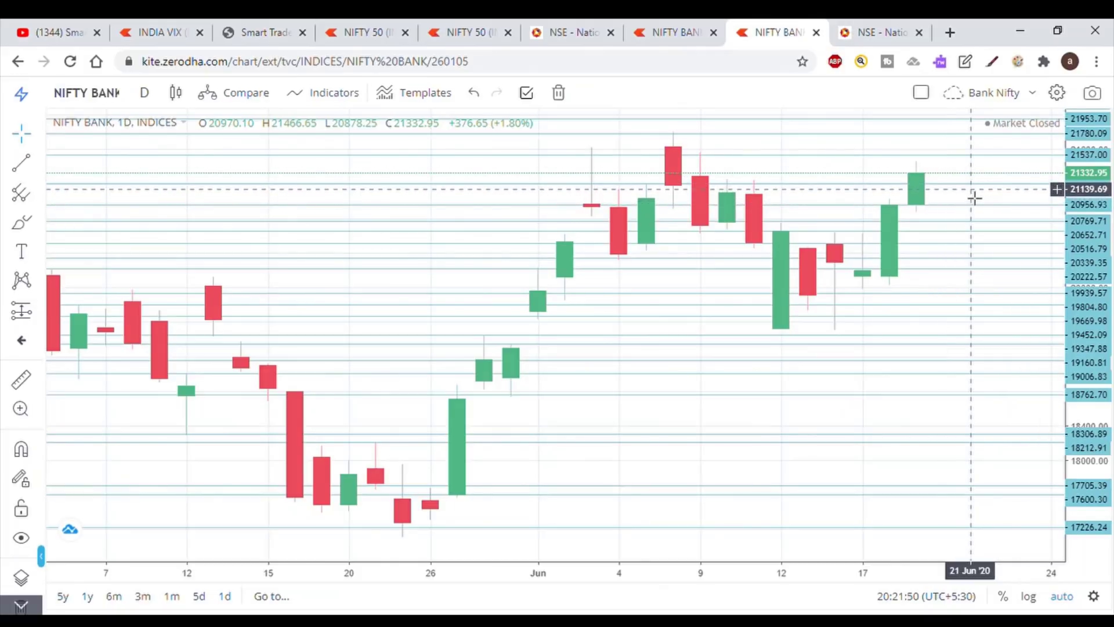
Switch to the BANKNIFTY option chain, circle the underlying index value in red, and clear the marking.
click(872, 36)
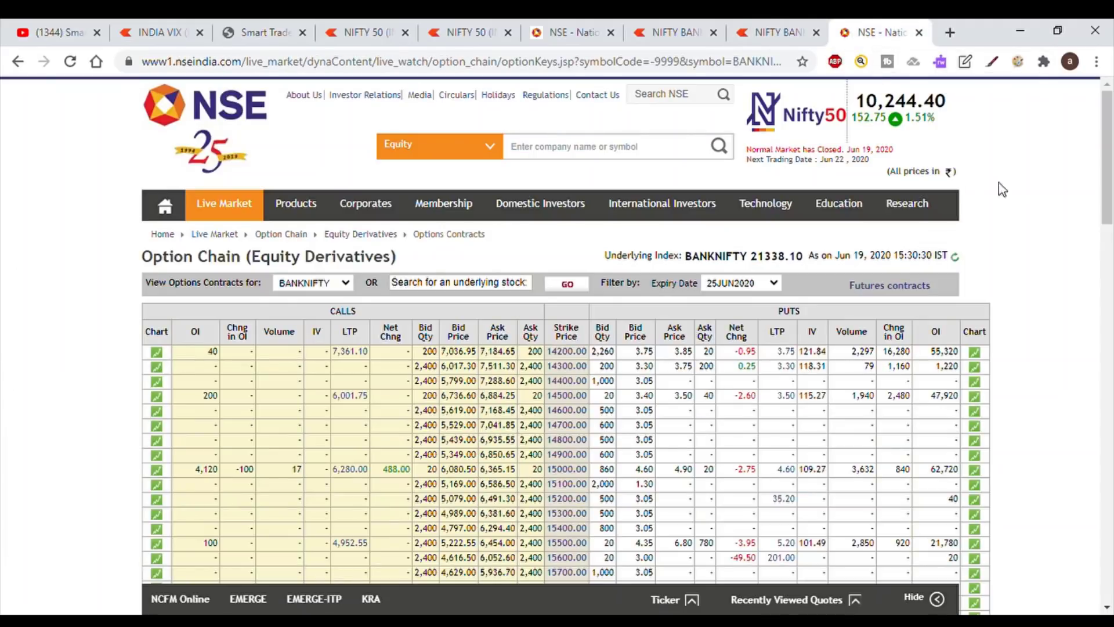
click(1021, 60)
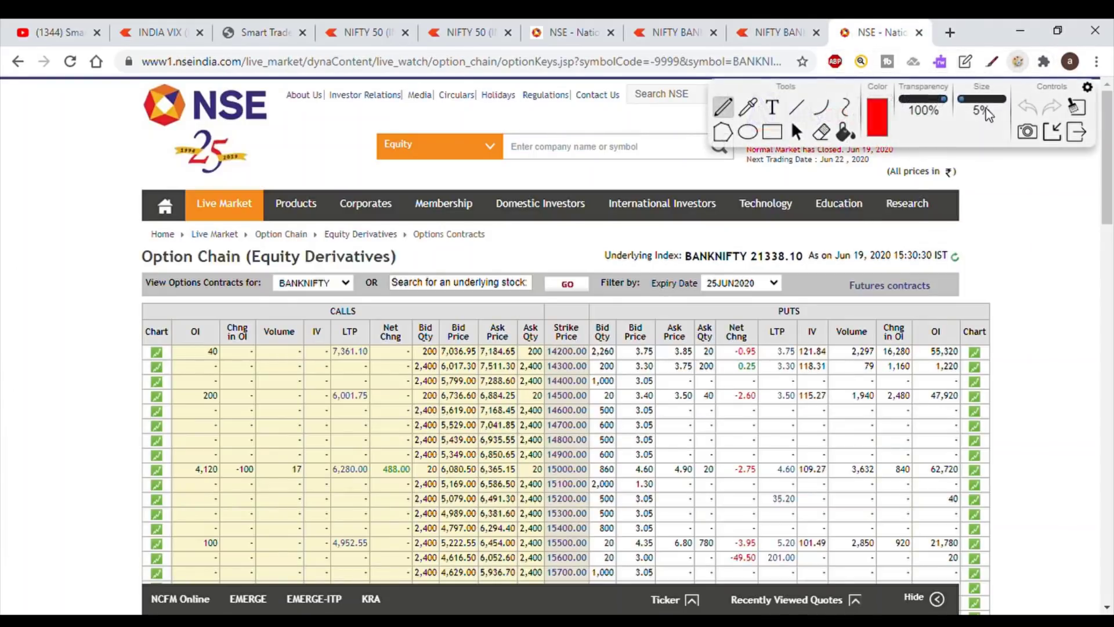
mouse_move(787, 248)
mouse_down()
mouse_move(775, 268)
mouse_move(793, 247)
mouse_up()
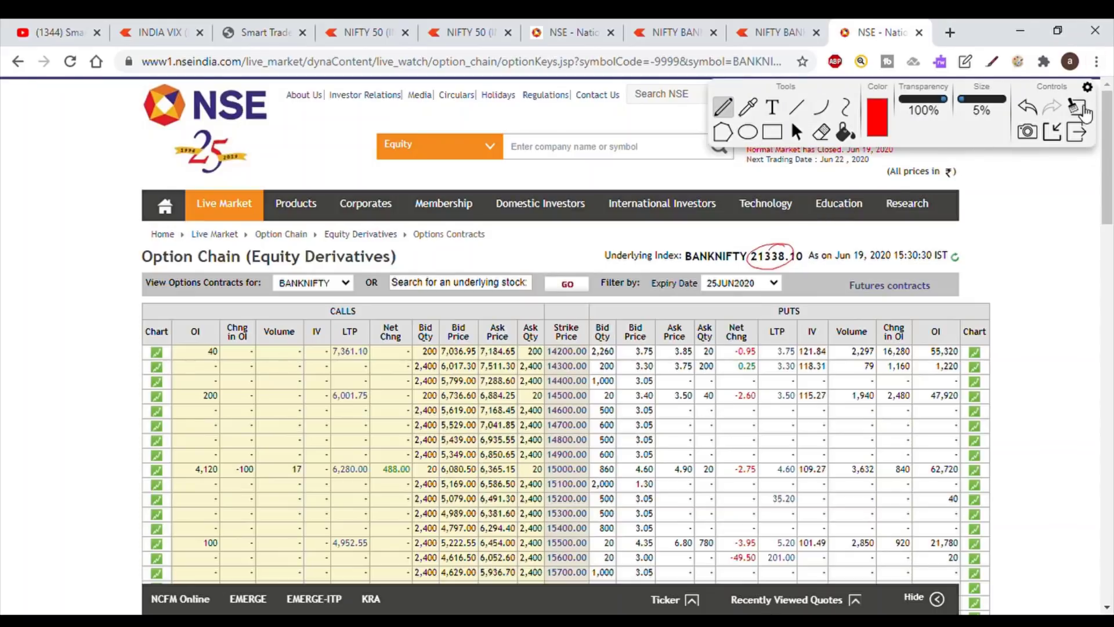
click(1081, 111)
Box the 21300 strike row, tick the 21300, 21500 and 22000 rows, and write an underlined "22000" in the margin.
click(772, 131)
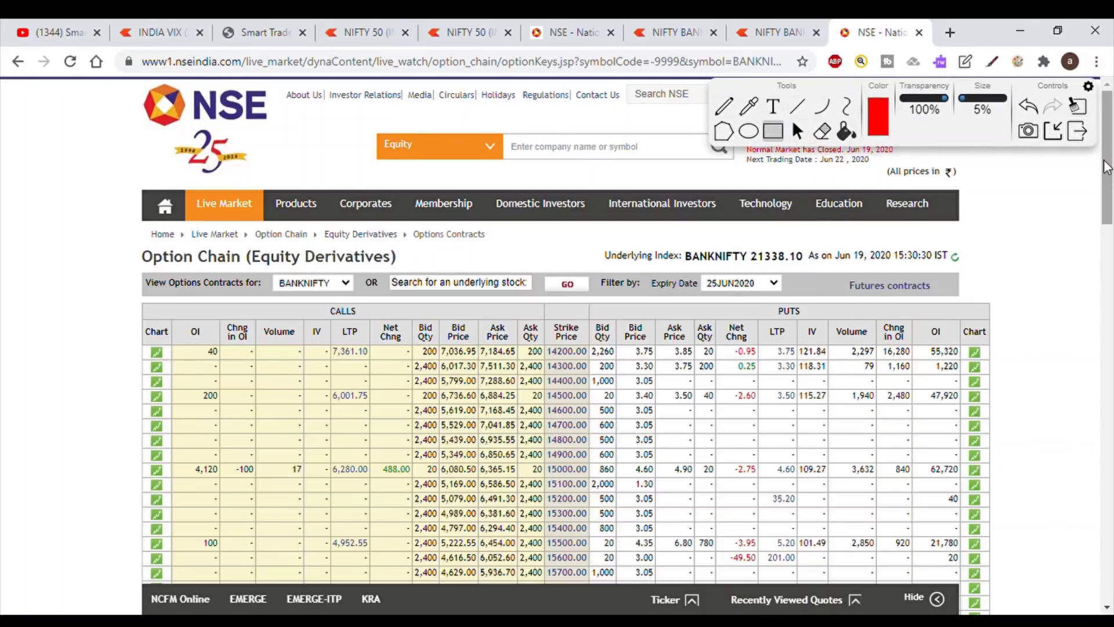
drag(1108, 166, 1065, 419)
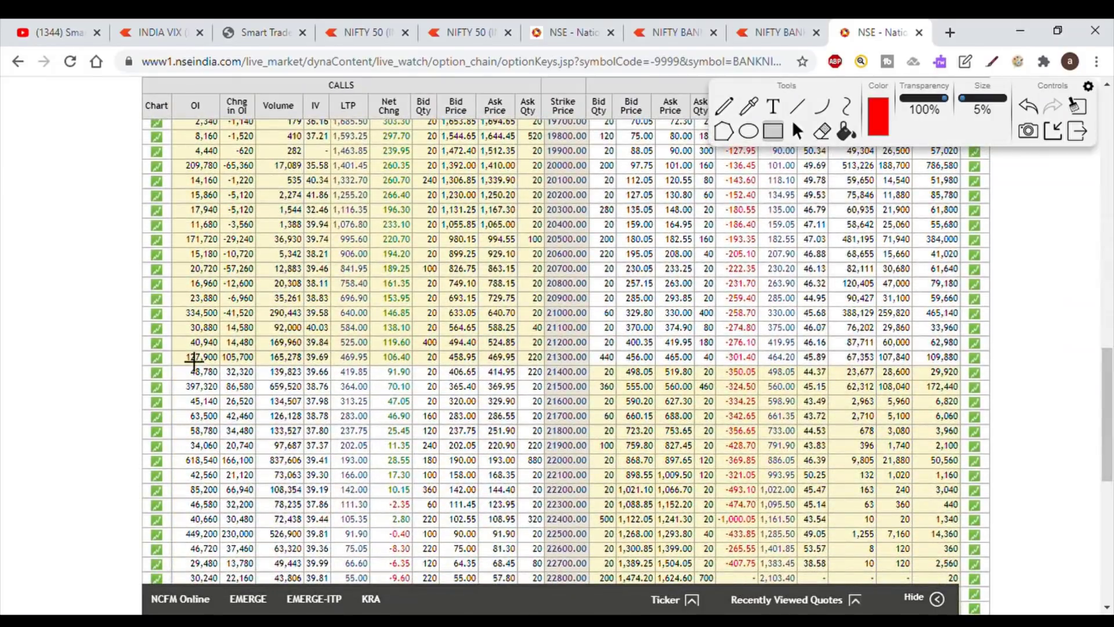
drag(191, 370, 978, 378)
click(724, 107)
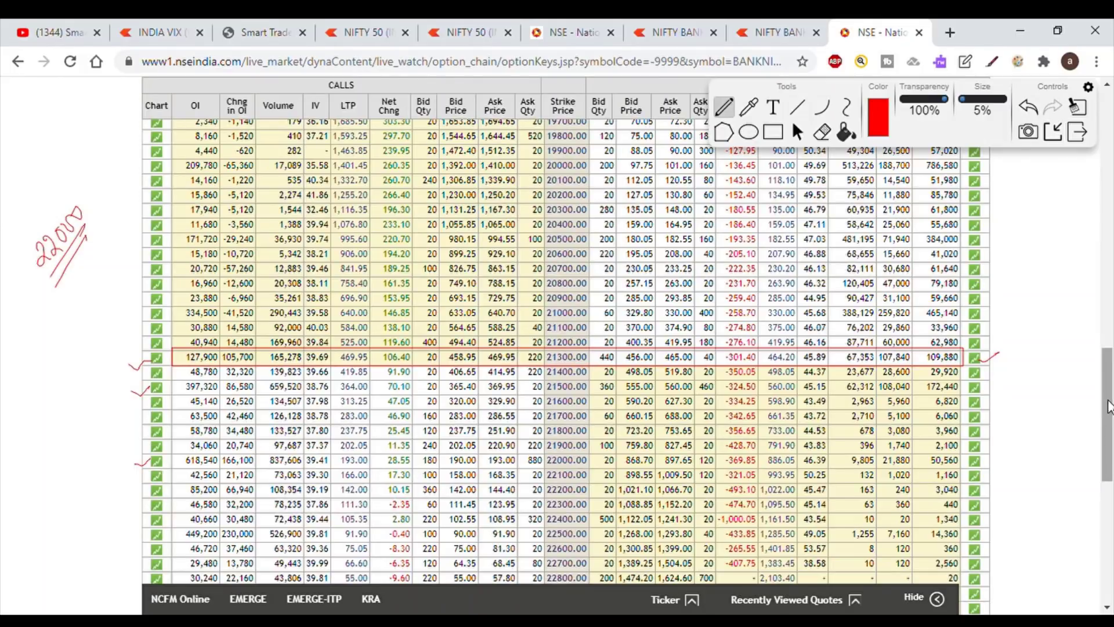
Tick the call change in OI of the 22500 and 23000 strike rows.
drag(1109, 407, 1110, 442)
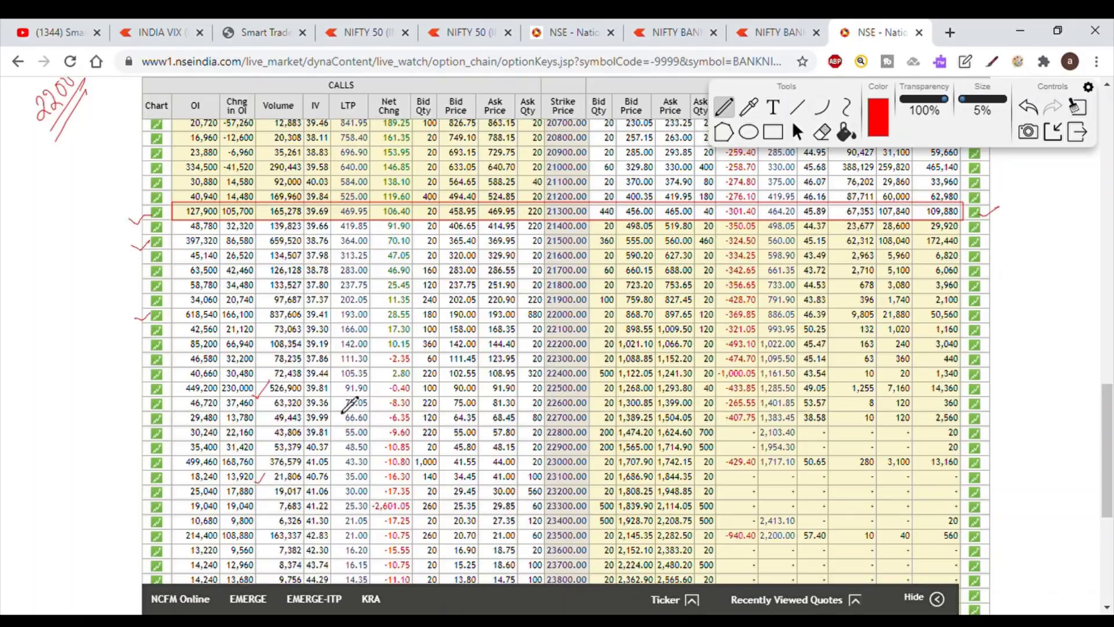
scroll(1112, 399, up, 2)
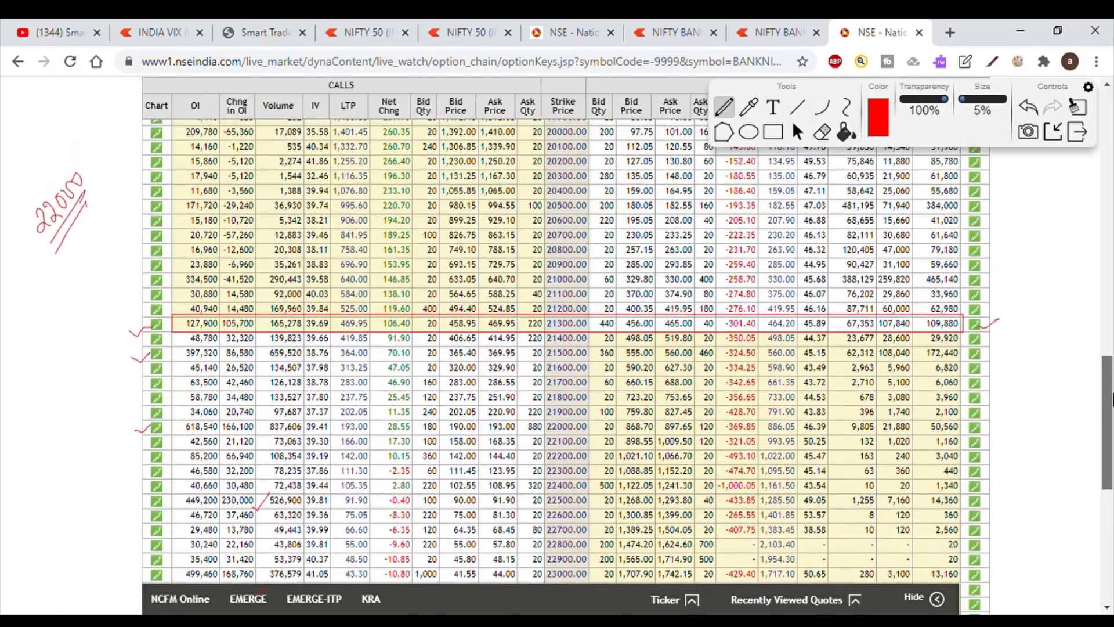
scroll(1112, 399, up, 1)
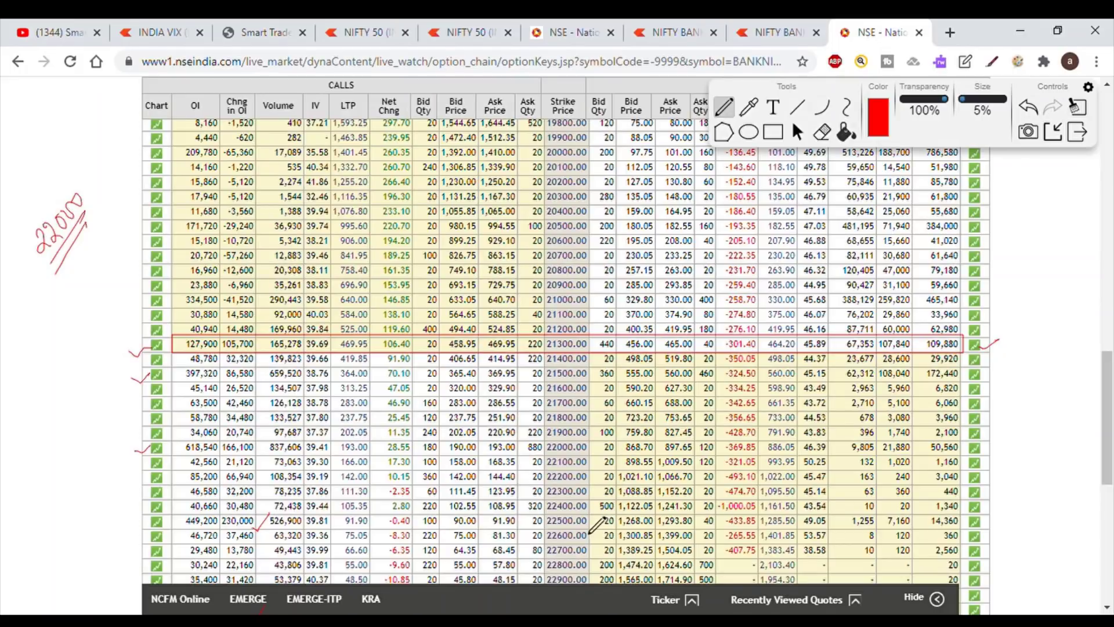
Circle the put change in OI of the 21000 row and tick the put OI of the 21000 and 20000 rows.
drag(1112, 385, 1111, 361)
mouse_move(882, 394)
mouse_down()
mouse_move(906, 402)
mouse_move(902, 391)
mouse_up()
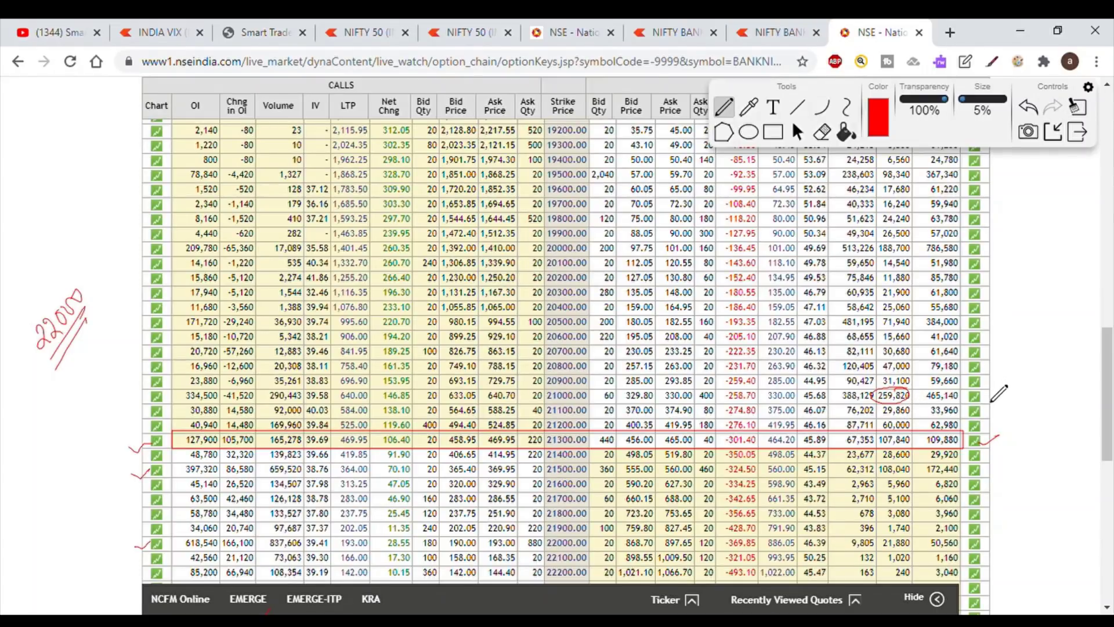
drag(990, 395, 1008, 391)
drag(962, 250, 992, 239)
Write "20000" above and "22500" below the 22000 in the margin, and underline 22500 twice.
drag(19, 310, 55, 260)
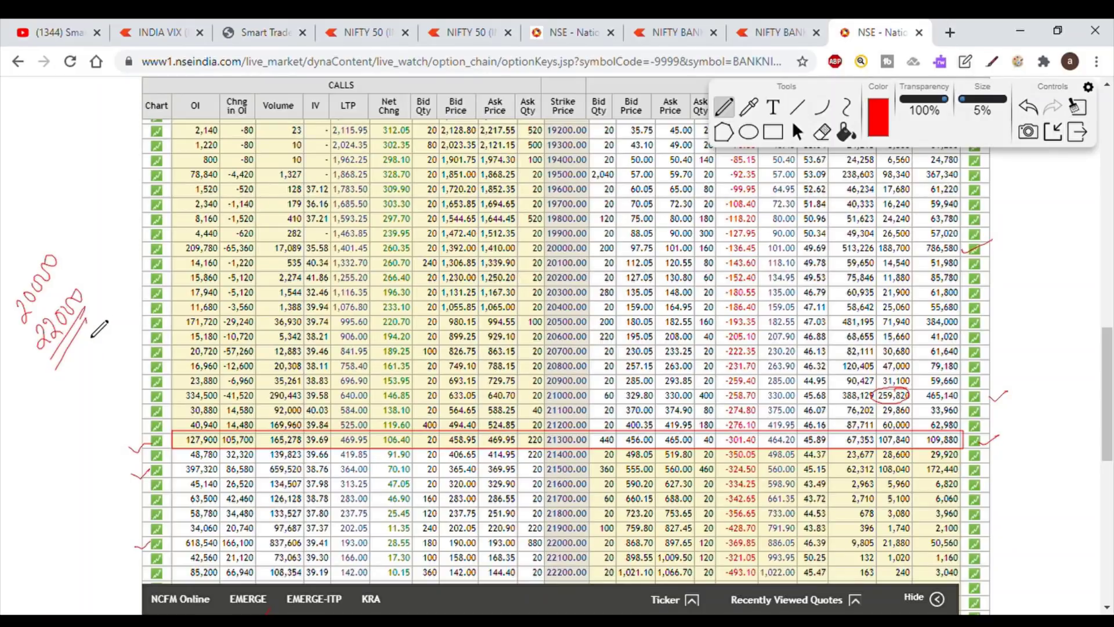
mouse_move(80, 371)
mouse_down()
mouse_move(89, 381)
mouse_move(101, 357)
mouse_up()
drag(107, 318, 88, 401)
drag(113, 340, 91, 406)
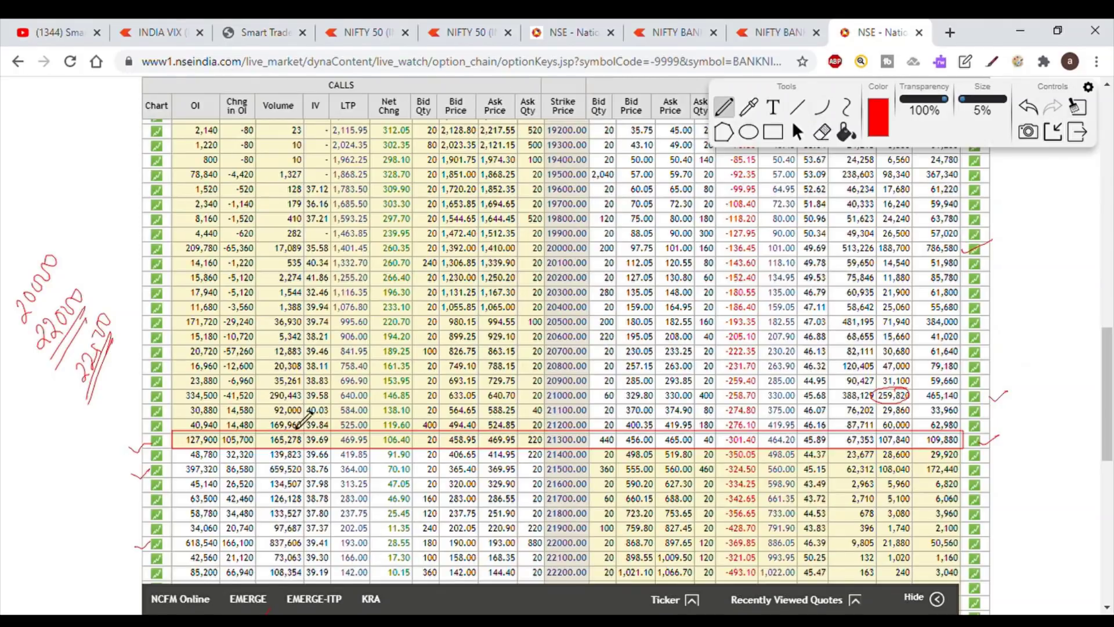
Write "21000" and "22000" in the margin above the other levels and circle the pair.
mouse_move(46, 145)
mouse_down()
mouse_move(58, 152)
mouse_move(86, 116)
mouse_up()
drag(75, 174, 109, 130)
mouse_move(81, 94)
mouse_down()
mouse_move(36, 133)
mouse_move(124, 137)
mouse_move(81, 93)
mouse_up()
Tick the call change in OI of the 21300, 21500 and 21000 strike rows.
drag(256, 442, 269, 434)
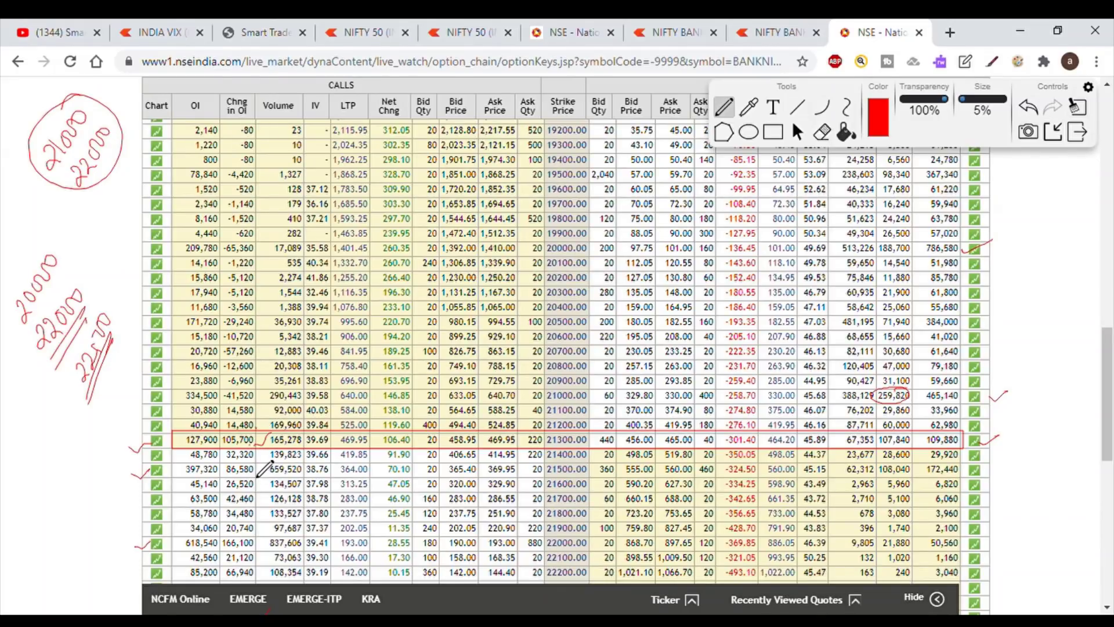
drag(255, 470, 268, 468)
drag(255, 399, 268, 391)
Circle the call and put LTPs of the 21300 row and add ticks beside the circled 21000 and 22000 margin levels.
mouse_move(1109, 403)
mouse_down()
mouse_move(1111, 423)
mouse_move(1111, 408)
mouse_up()
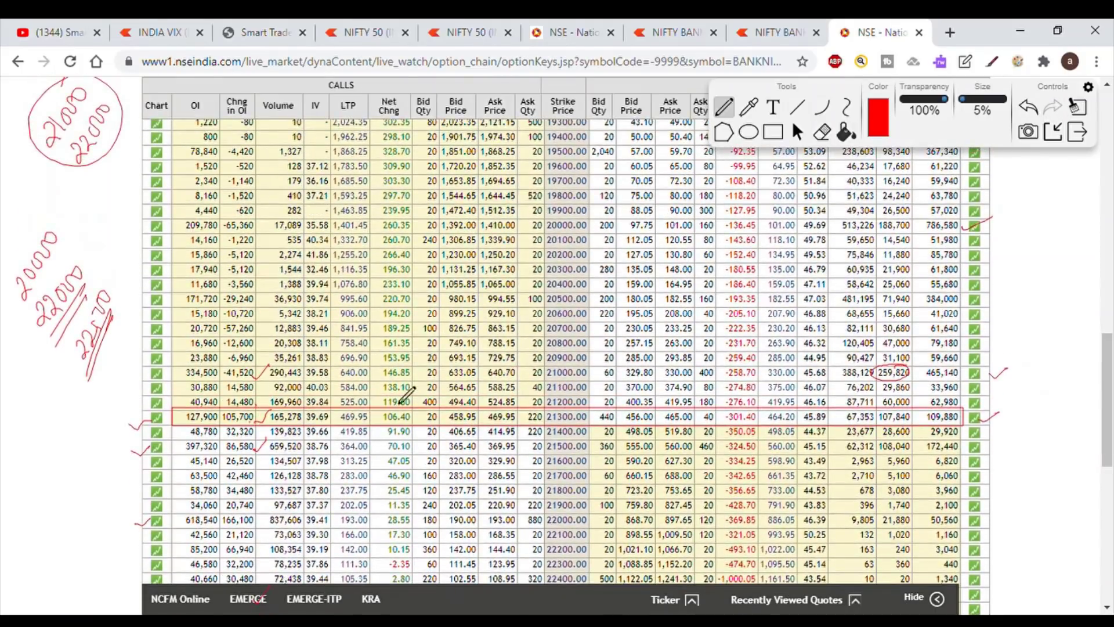
mouse_move(364, 409)
mouse_down()
mouse_move(347, 409)
mouse_move(355, 427)
mouse_move(368, 412)
mouse_up()
mouse_move(788, 414)
mouse_down()
mouse_move(794, 424)
mouse_move(784, 409)
mouse_up()
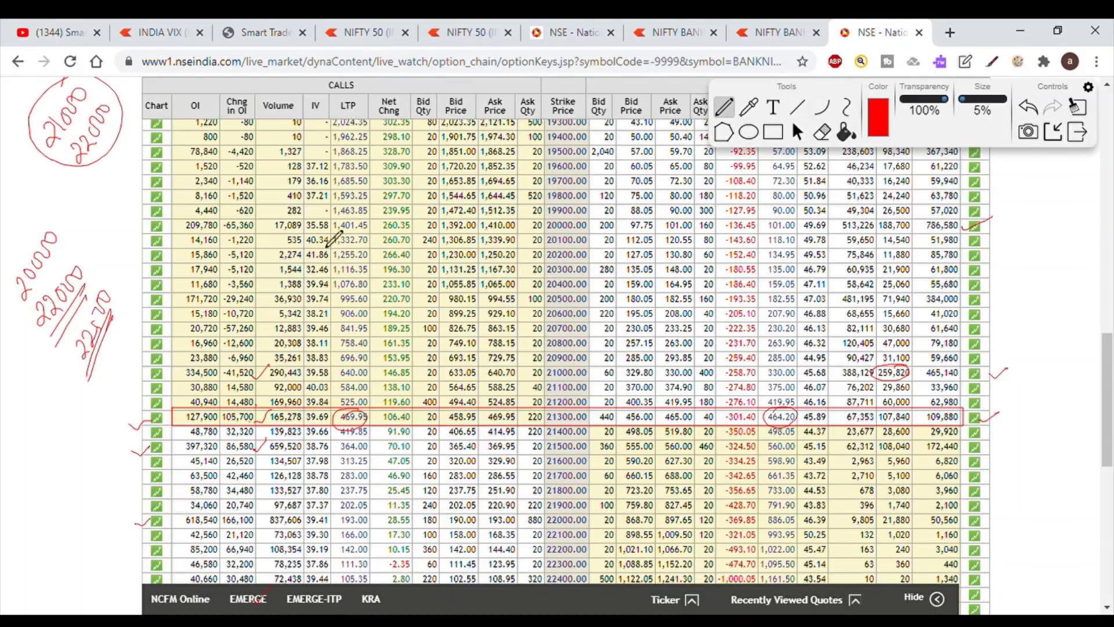
mouse_move(37, 168)
mouse_down()
mouse_move(45, 152)
mouse_move(65, 162)
mouse_up()
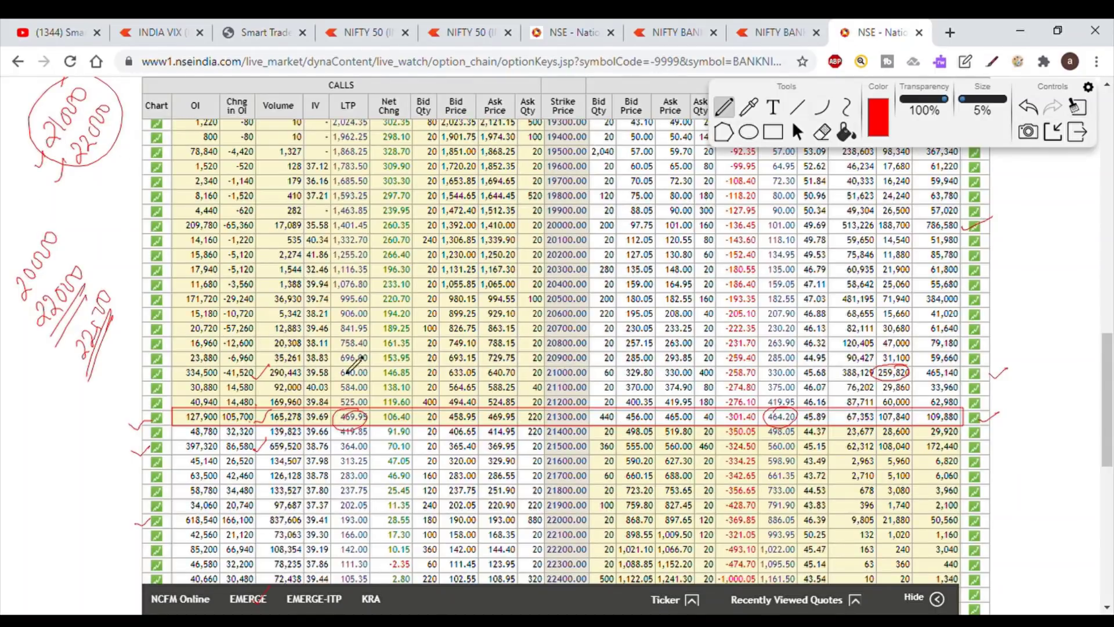